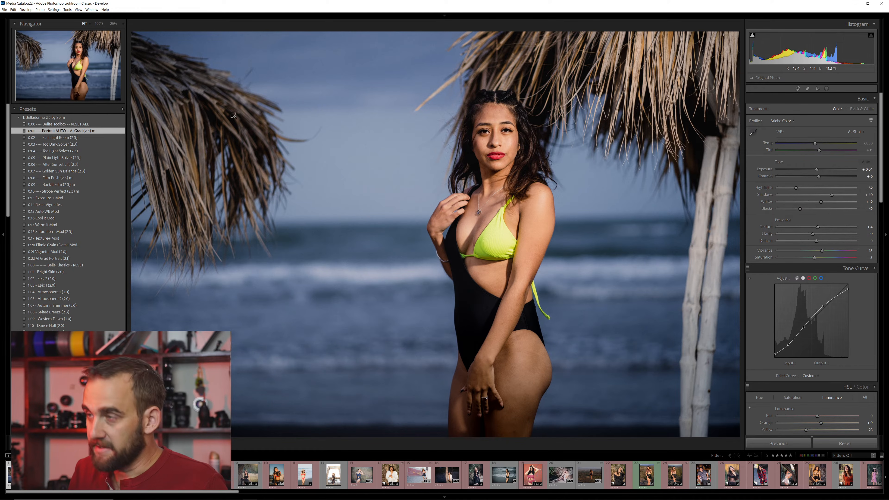
Reset all edits on the beach portrait and inspect the face and hair at 100% zoom.
key("ctrl+shift+r")
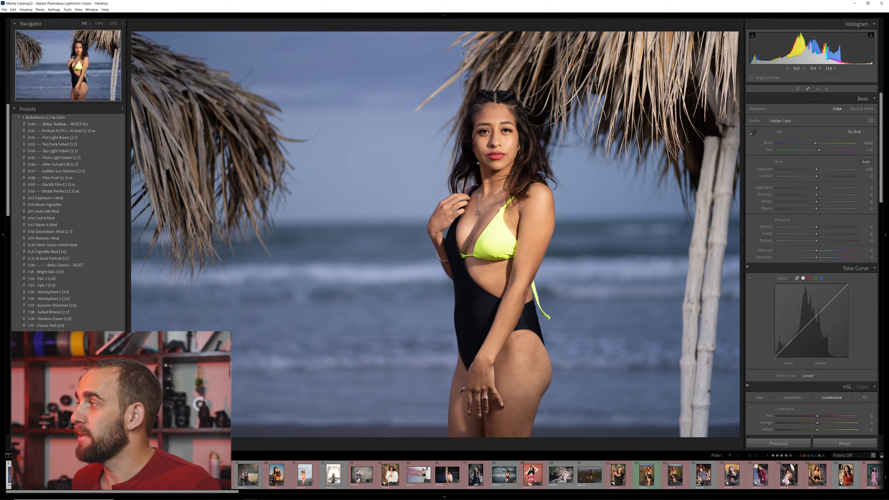
left_click_drag(510, 147, 526, 135)
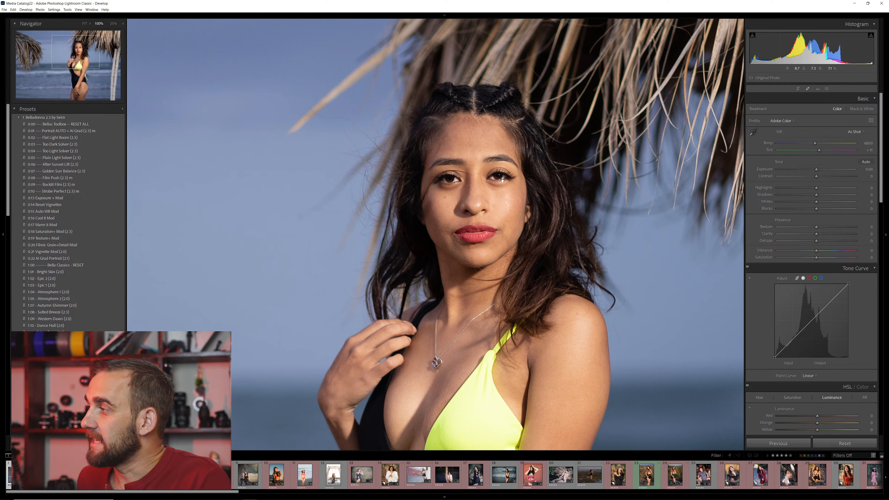
left_click_drag(499, 187, 522, 192)
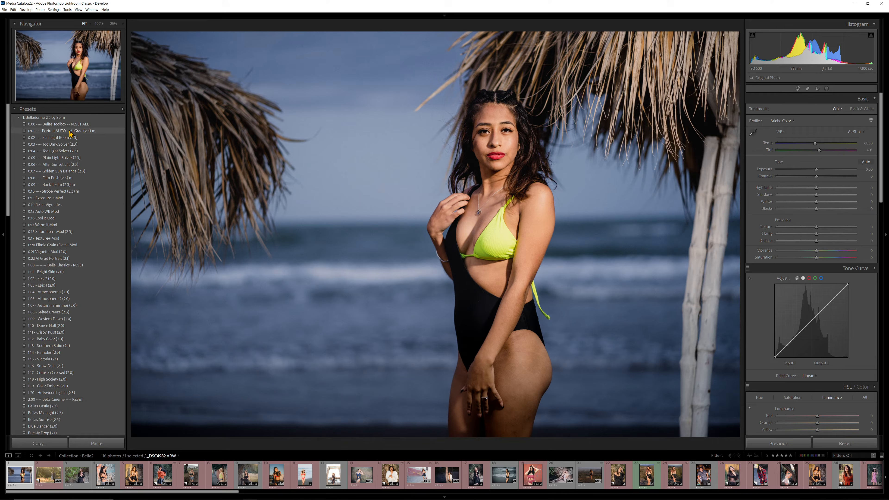
Apply the Portrait AUTO + AI Grad (2.3) m preset to the beach portrait and update its Background AI and Subject AI masks.
left_click(70, 132)
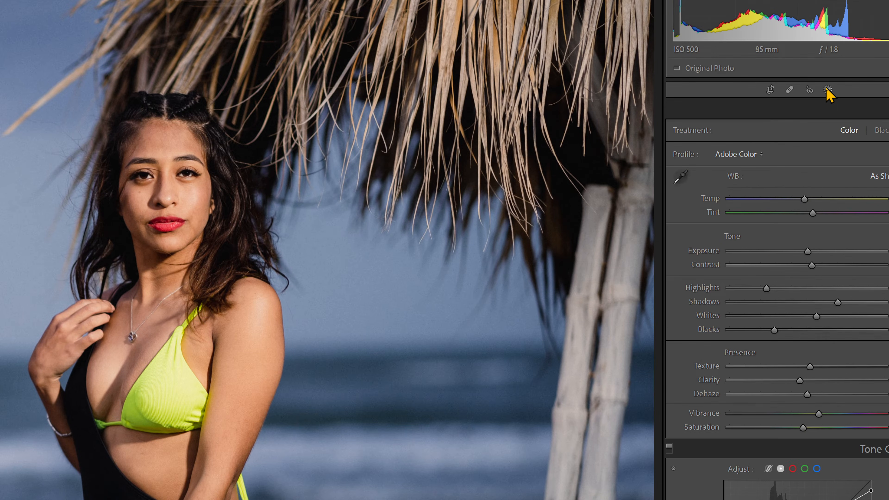
left_click(827, 90)
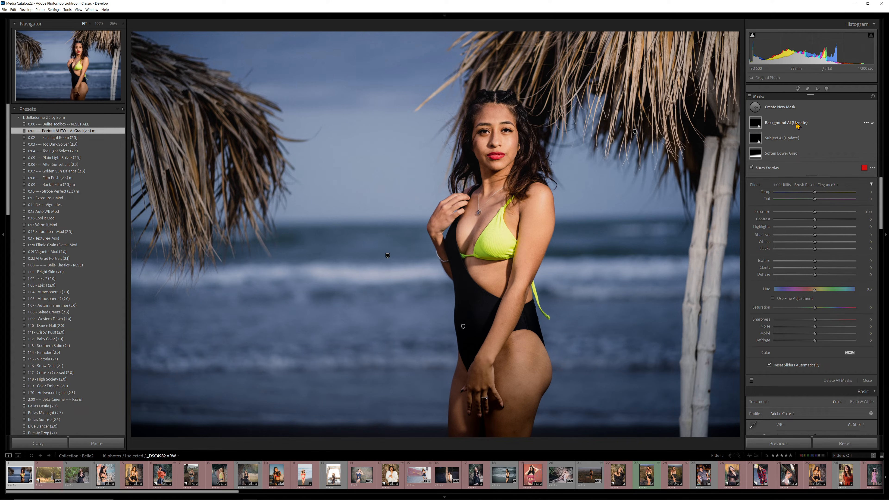
left_click(797, 125)
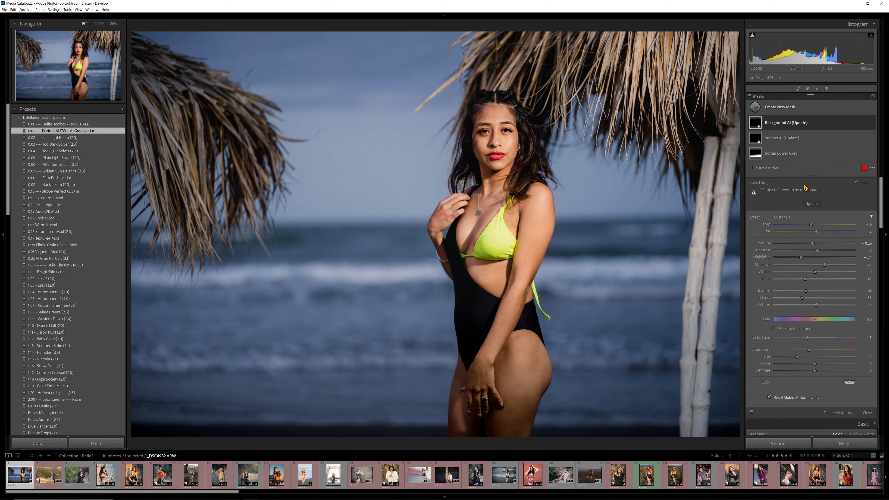
left_click(812, 204)
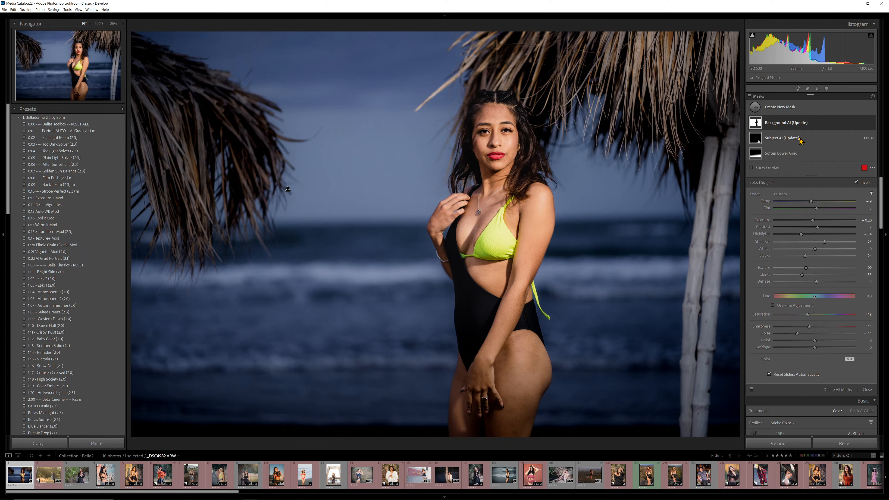
left_click(801, 140)
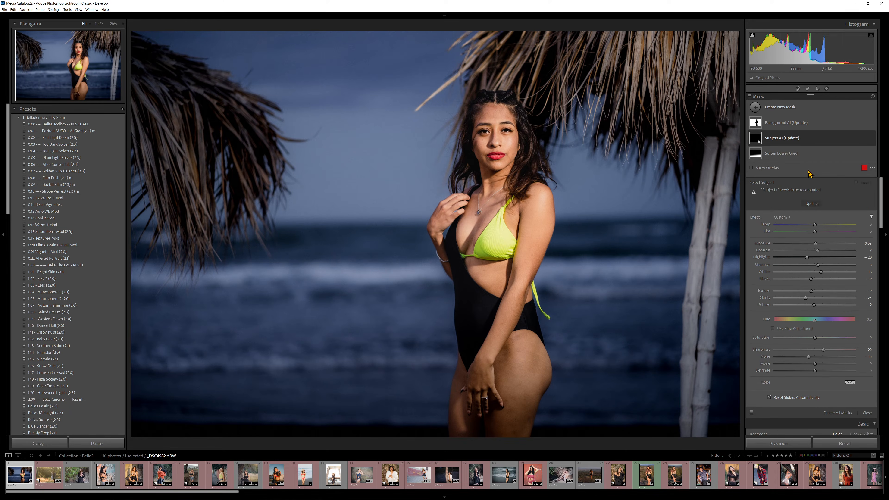
left_click(810, 205)
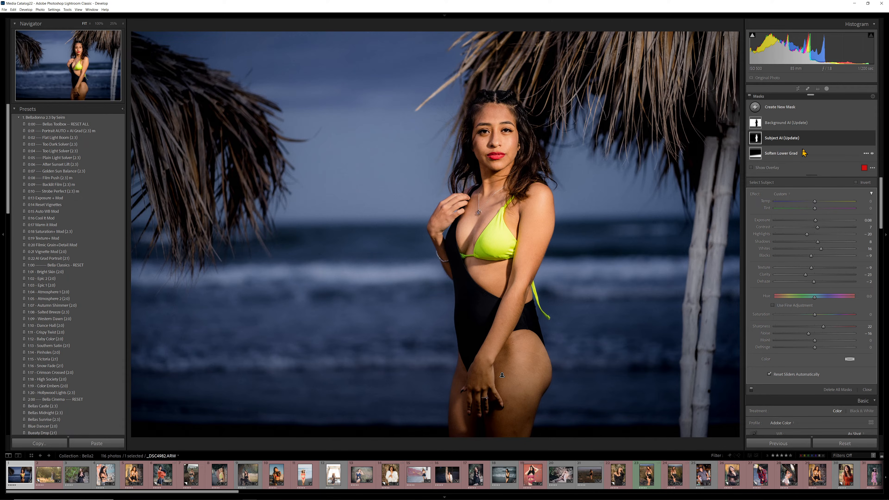
Brighten the Subject AI mask with highlights at −37, and raise the Background AI mask's exposure to 0.15 while reducing its saturation.
left_click_drag(815, 220, 800, 234)
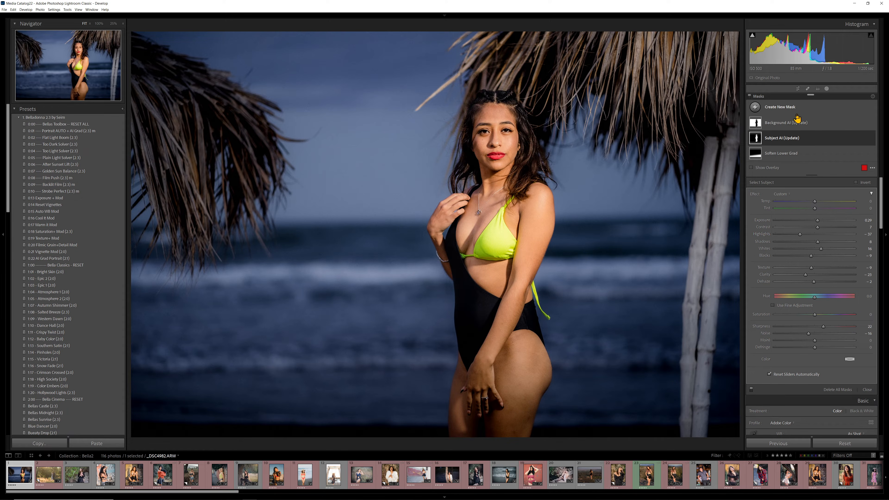
left_click(799, 126)
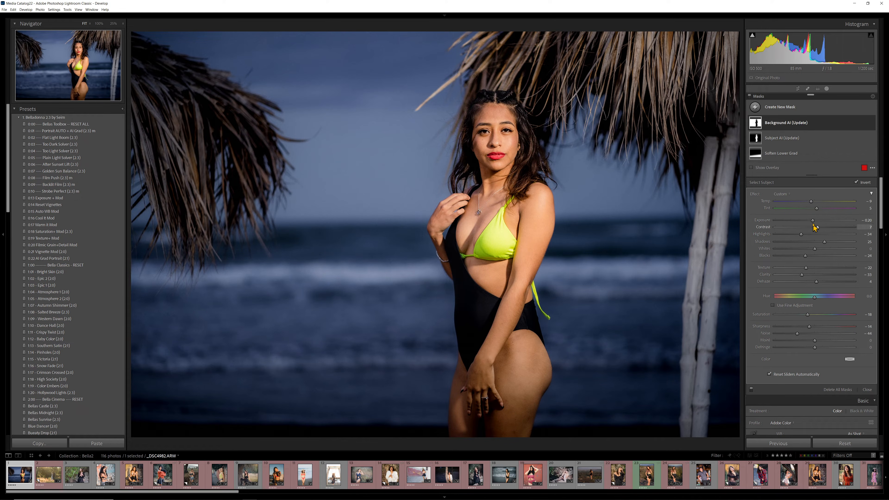
left_click_drag(815, 221, 817, 223)
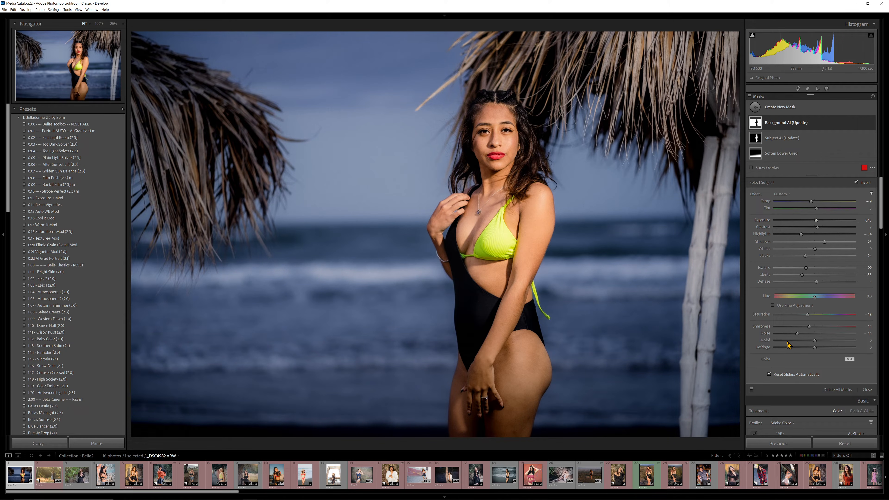
left_click_drag(808, 314, 801, 315)
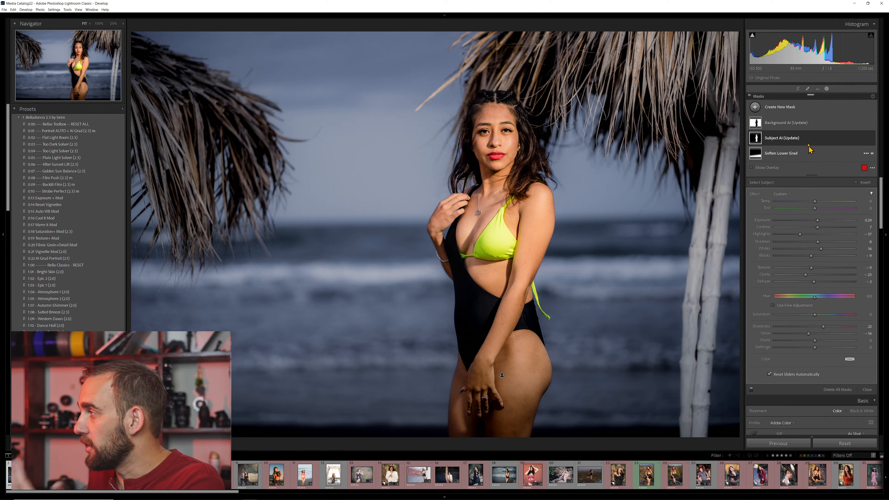
Compare the mask-adjusted portrait with the Portrait AUTO + AI Grad (2.3) m preset and leave masking.
left_click(801, 123)
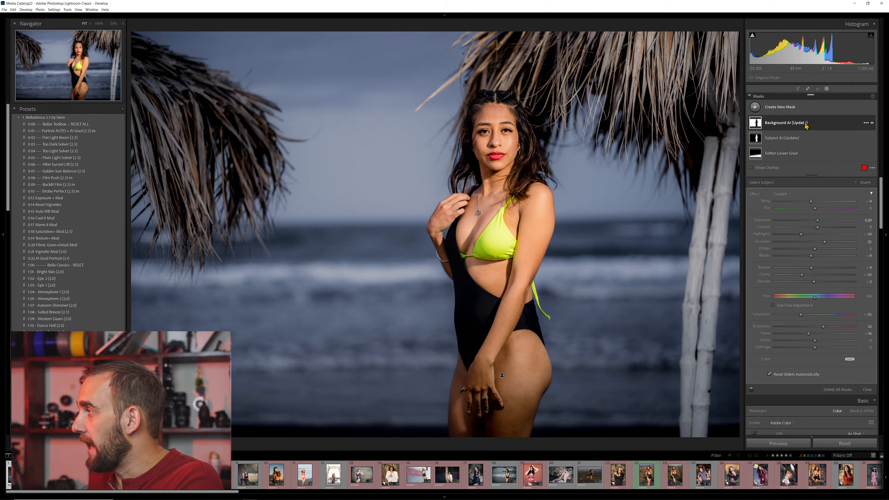
left_click(828, 89)
left_click(828, 88)
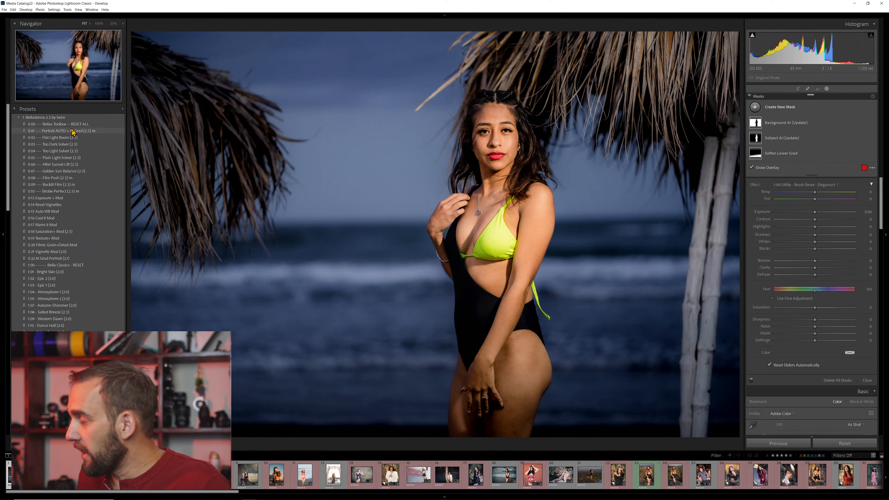
left_click(73, 131)
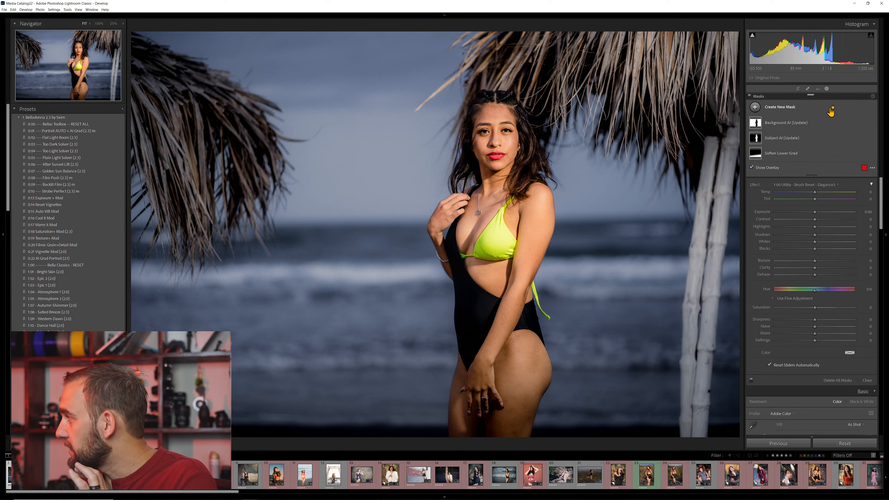
left_click(827, 89)
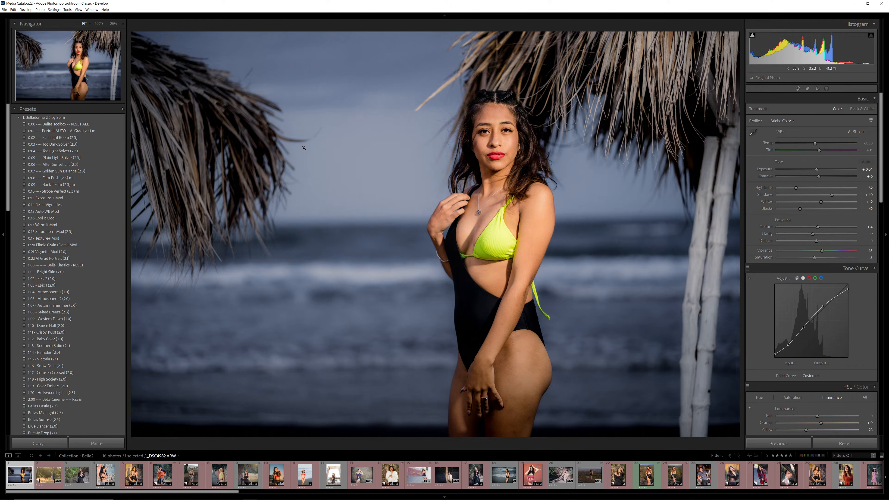
Reset the beach portrait, apply the After Sunset Lift (2.3) preset and lower the exposure slightly.
key("ctrl+shift+r")
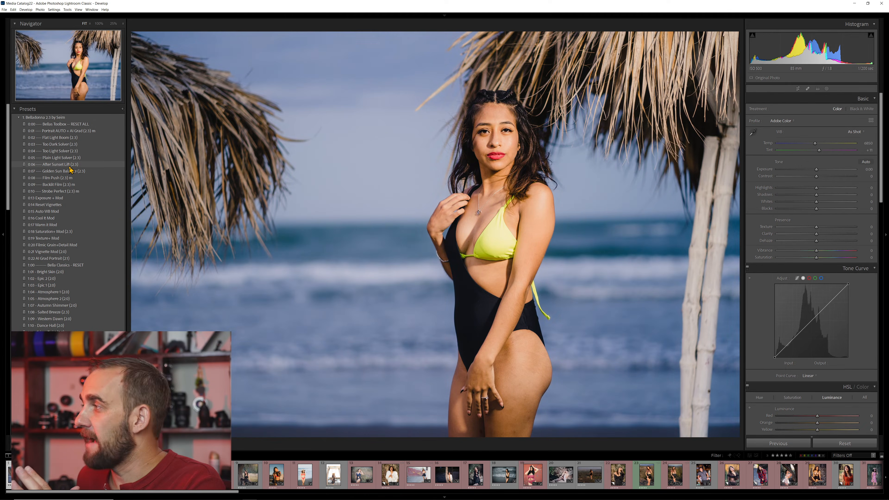
left_click(69, 166)
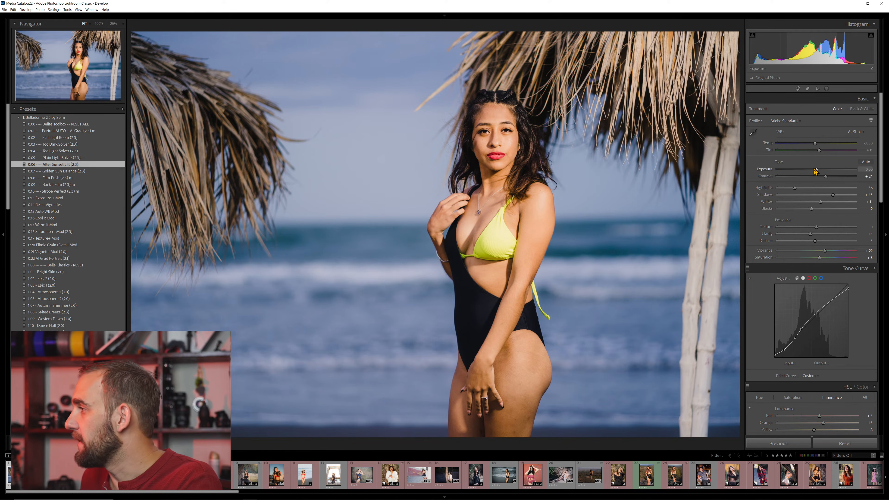
left_click_drag(815, 171, 814, 171)
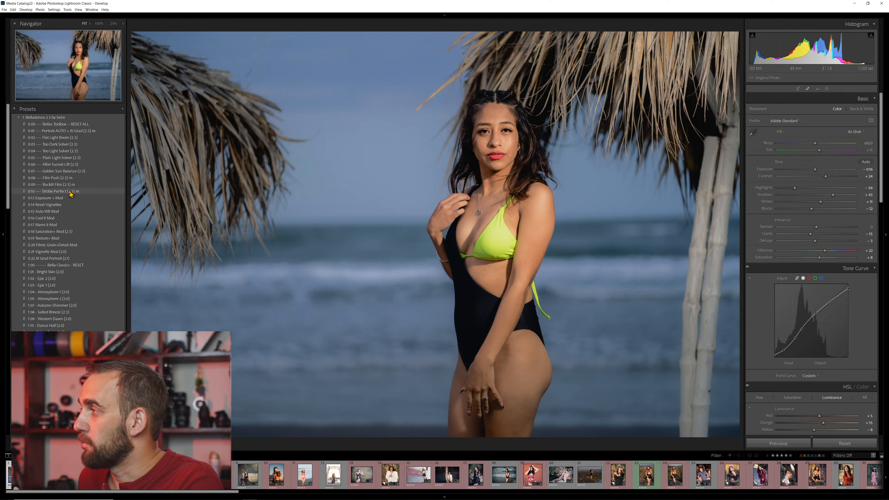
Apply the Strobe Perfect (2.3) m preset and review the settings of its Highlight Balance Mask and Soften Lower Grad.
left_click(70, 193)
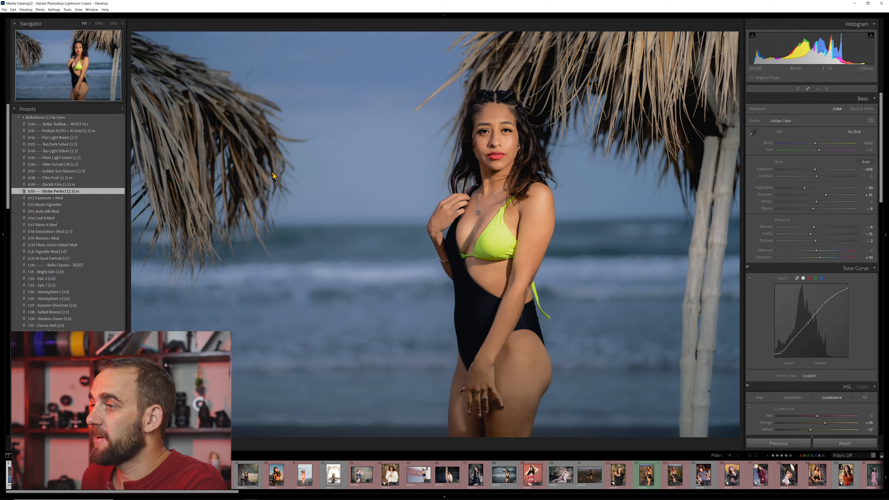
left_click(826, 89)
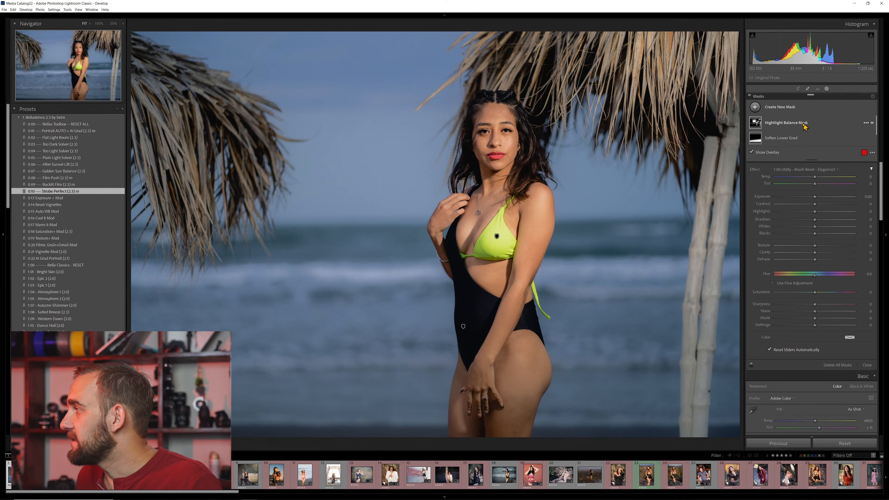
left_click(815, 127)
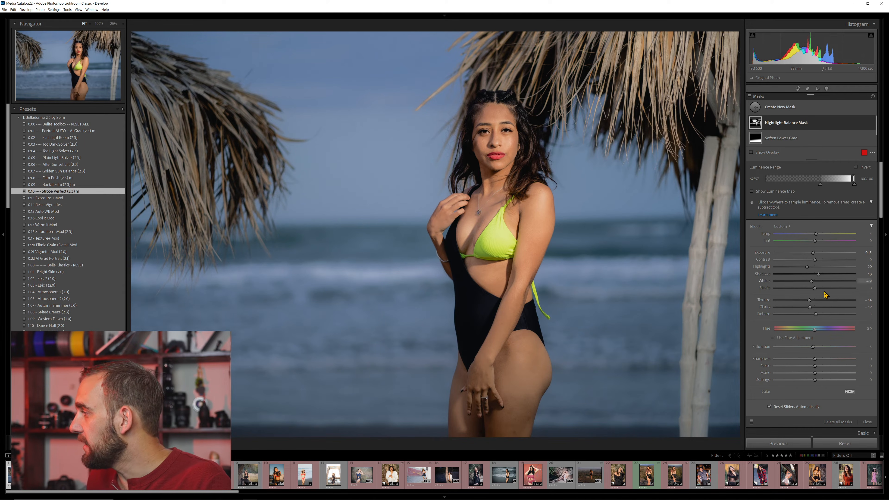
left_click(819, 138)
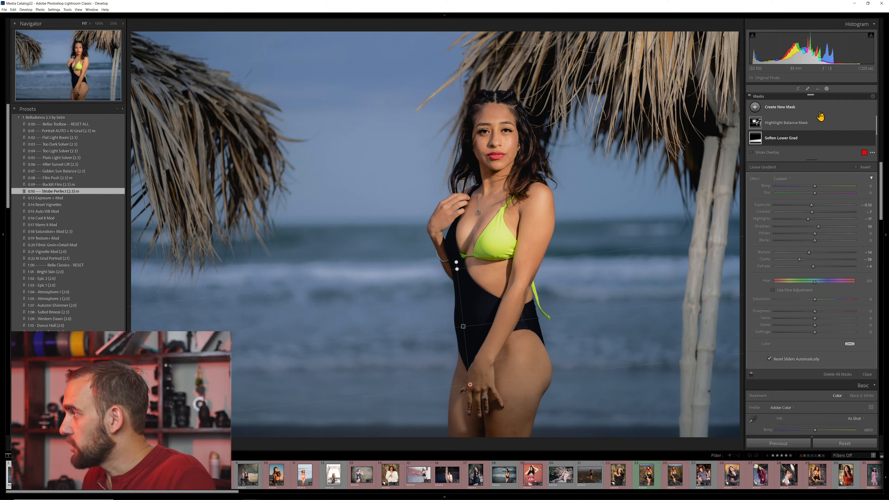
left_click(827, 89)
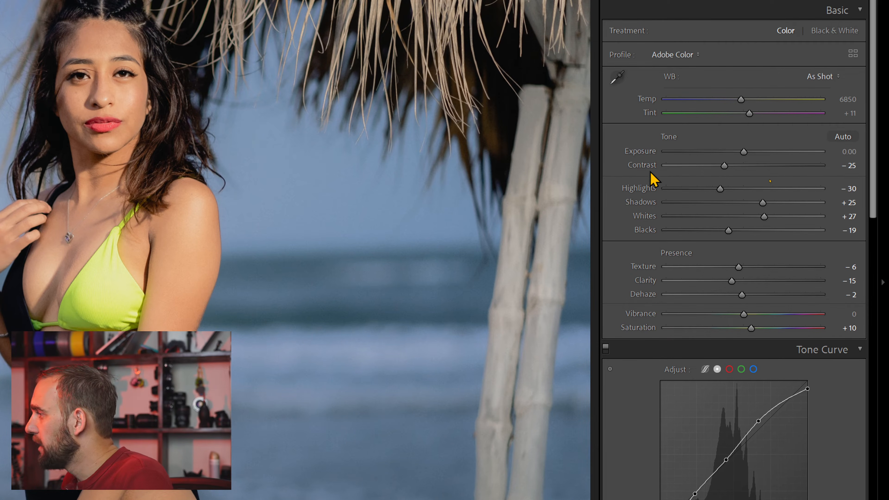
Fine-tune the beach portrait's tone with Whites at +24, Blacks at −30 and a higher Contrast.
left_click_drag(765, 216, 761, 216)
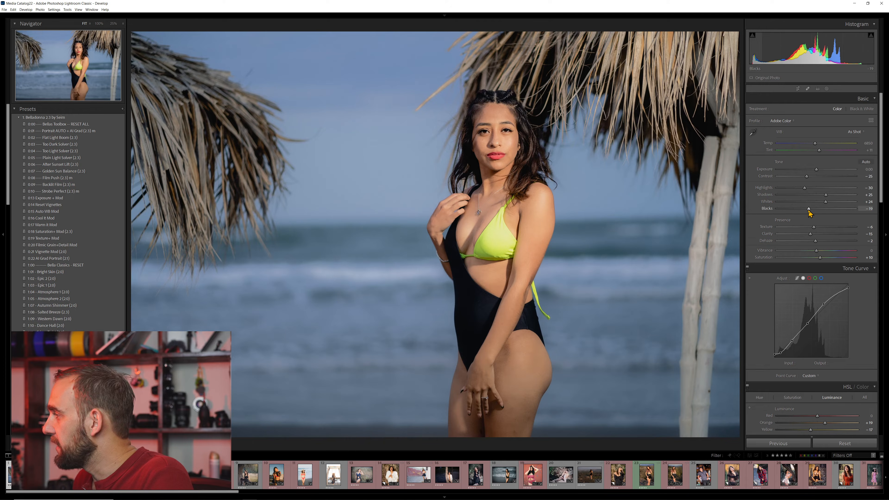
left_click_drag(809, 209, 804, 209)
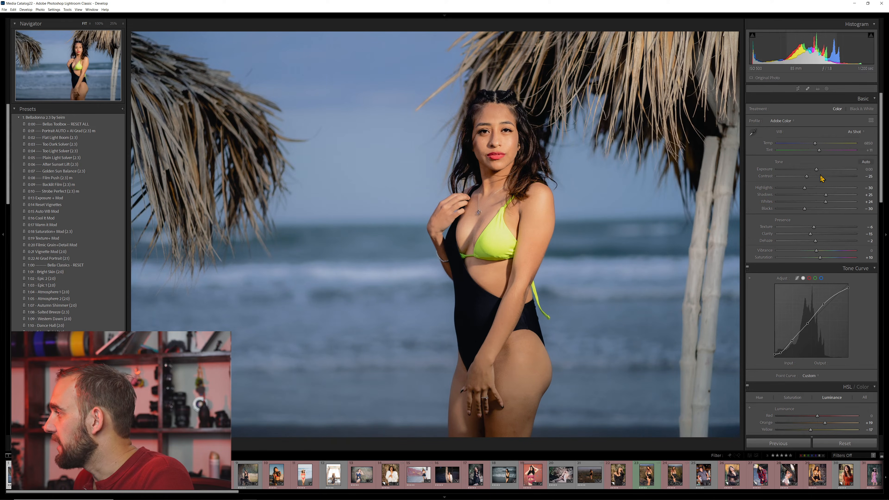
left_click_drag(807, 176, 813, 177)
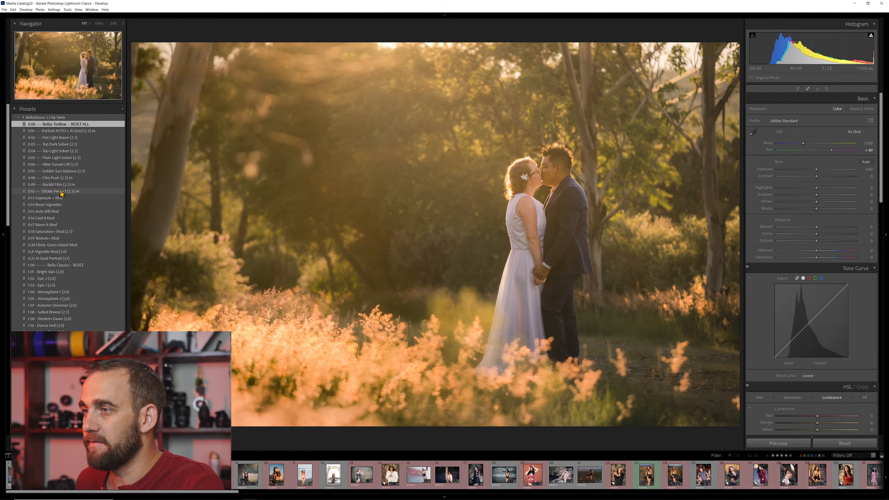
Apply the Backlit Film (2.3) m preset to the wedding couple photo, followed by the Bellas Castle (2.3) look.
left_click(64, 185)
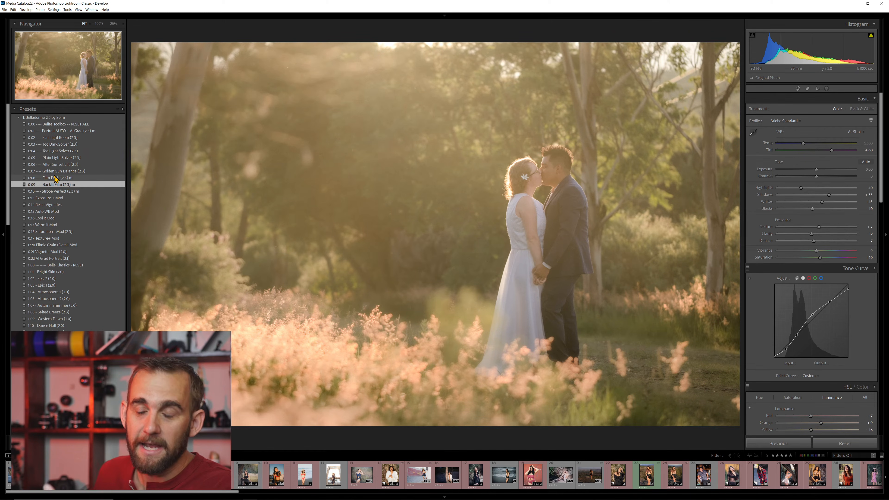
scroll(58, 210, "down", 3)
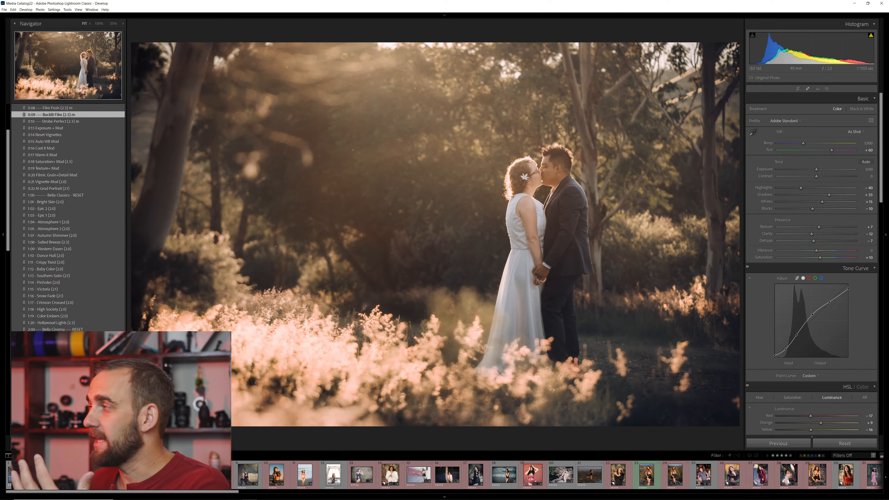
left_click(53, 336)
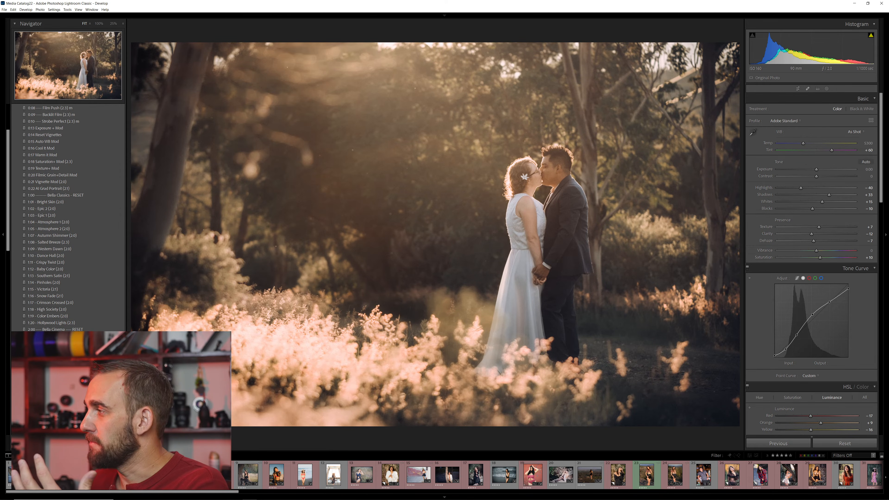
Inspect the wedding couple at 100% zoom and compare the look with the original, undoing the last change.
left_click(561, 176)
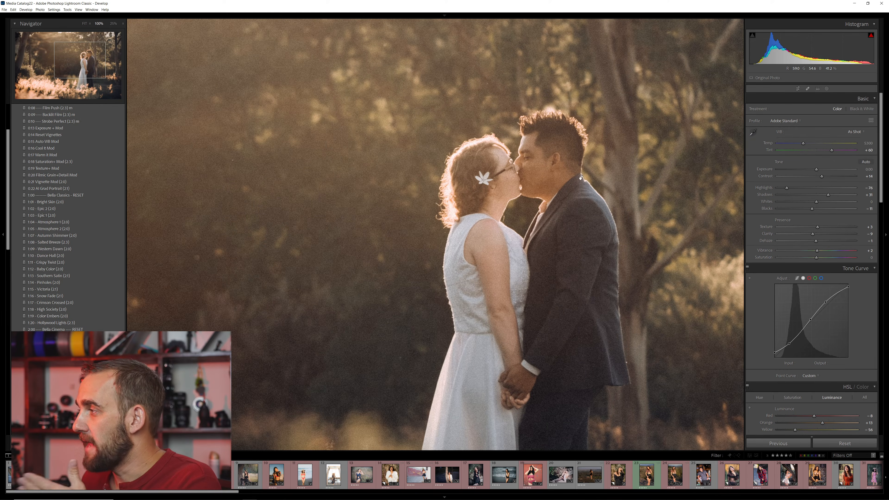
left_click(561, 193)
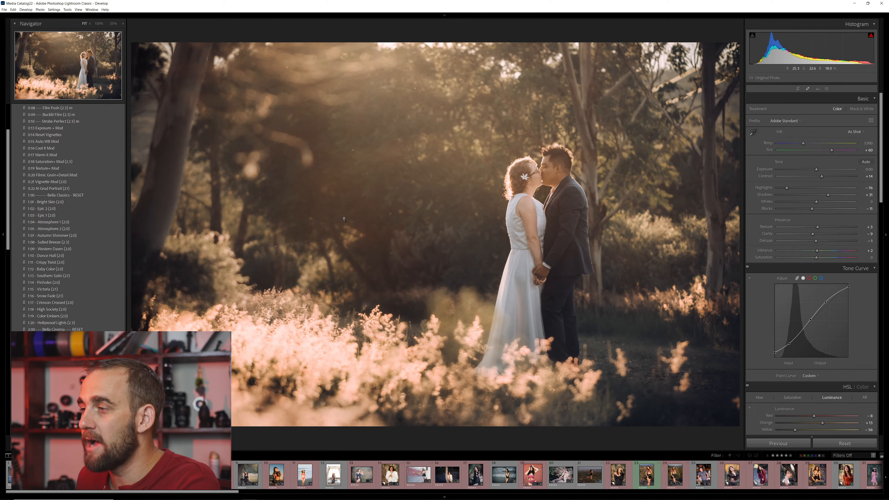
key("backslash")
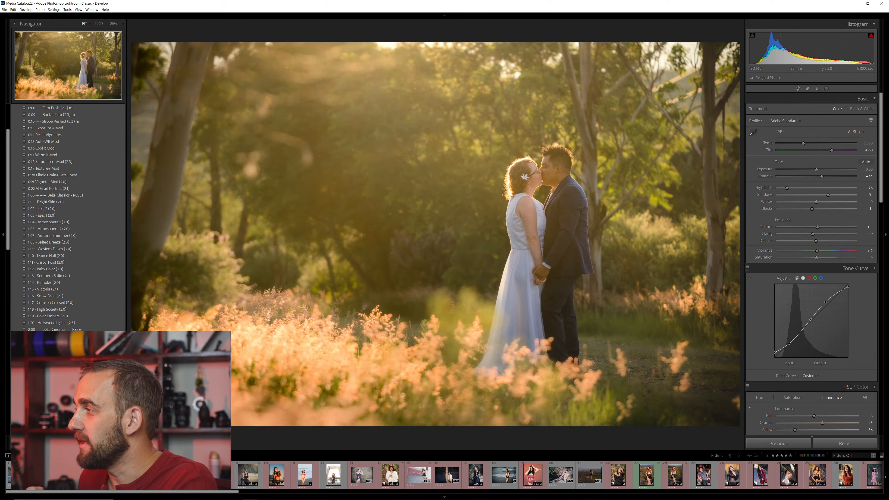
key("ctrl+z")
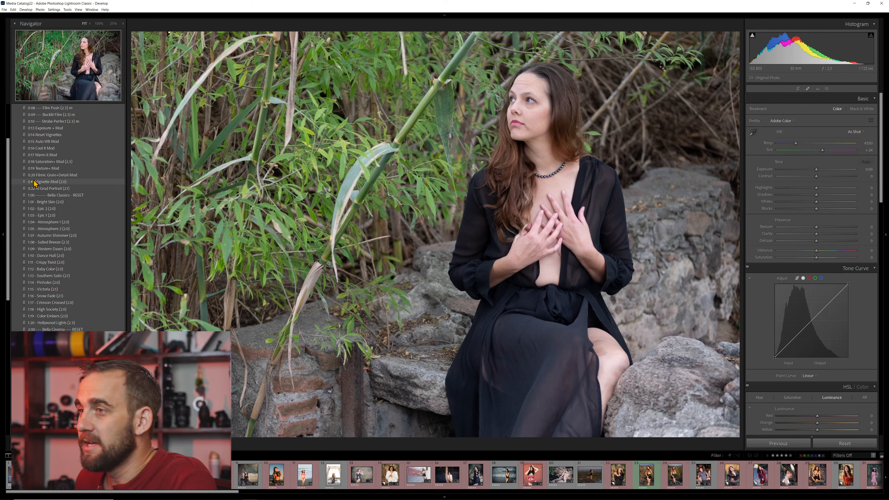
Try Plain Light Solver (2.3) on the black-dress portrait, then apply Golden Sun Balance (2.3) and Vignette Mod (2.0).
scroll(62, 126, "up", 5)
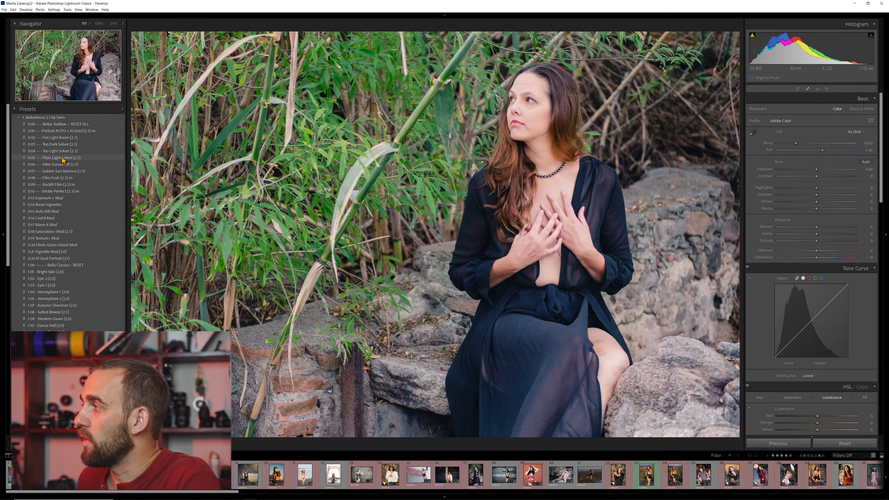
left_click(62, 158)
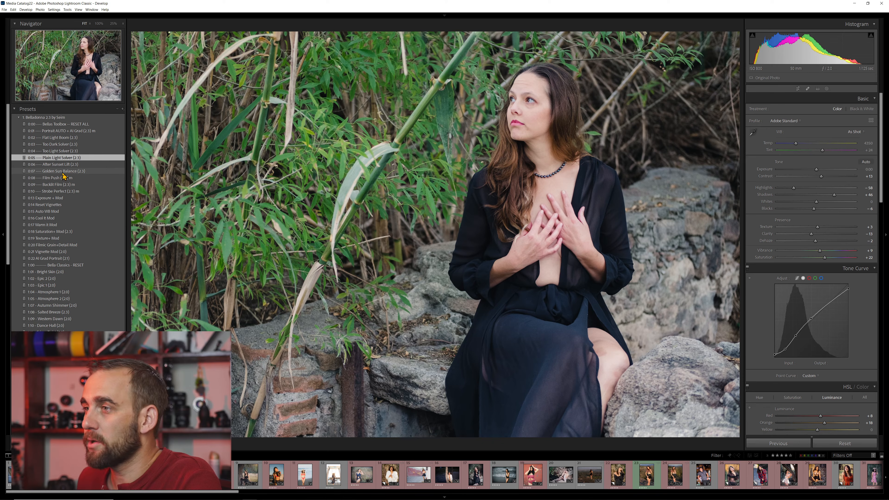
left_click(60, 171)
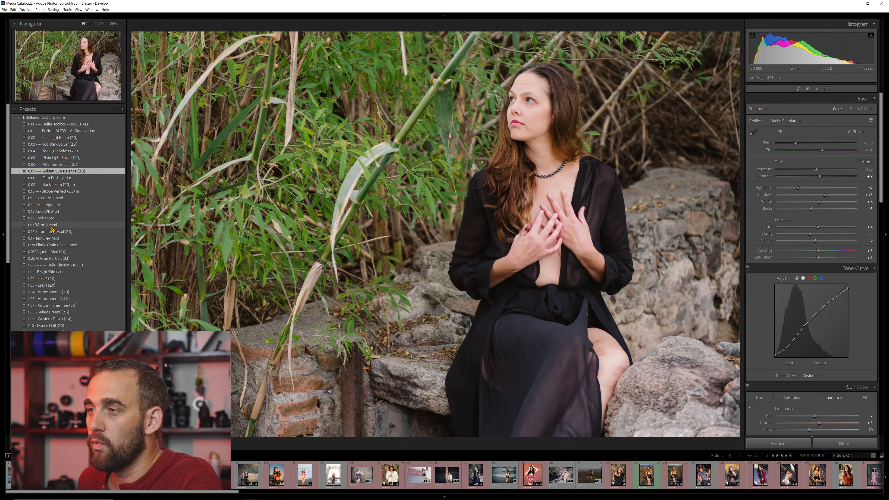
left_click(55, 252)
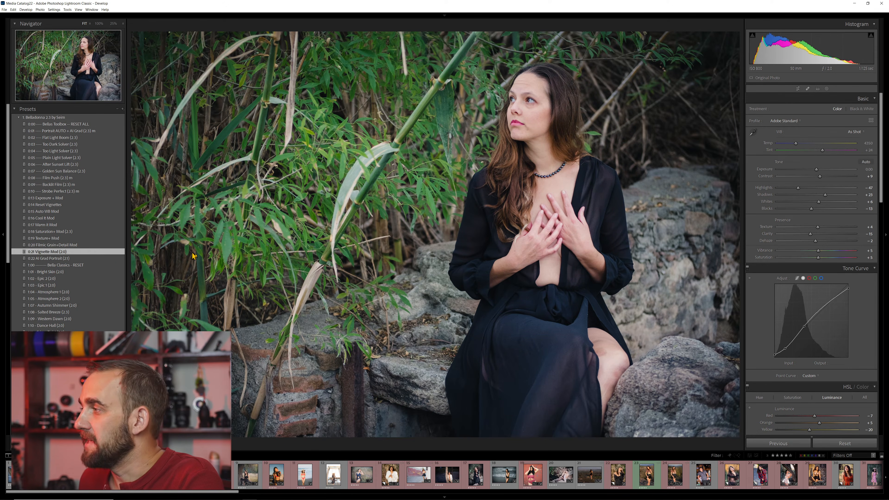
Crop both sides of the black-dress portrait tighter around the woman, and compare by resetting all edits and undoing the reset.
left_click(572, 92)
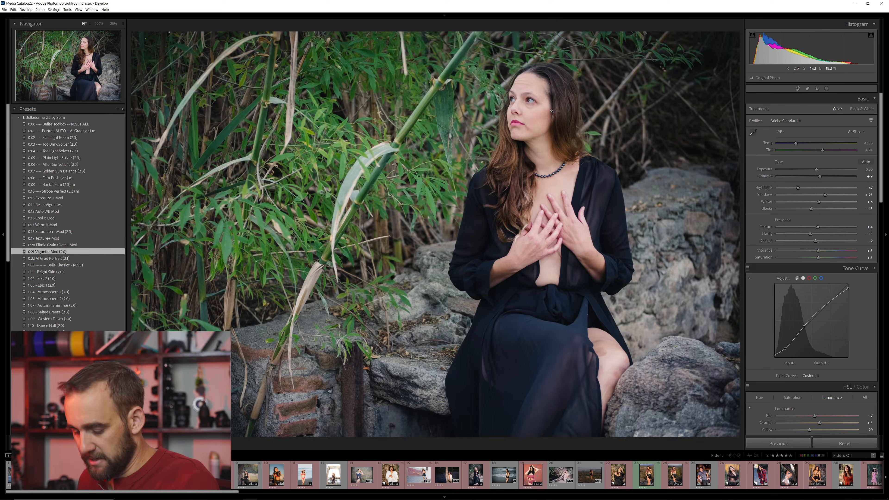
key("r")
left_click_drag(136, 233, 194, 233)
left_click_drag(672, 231, 630, 231)
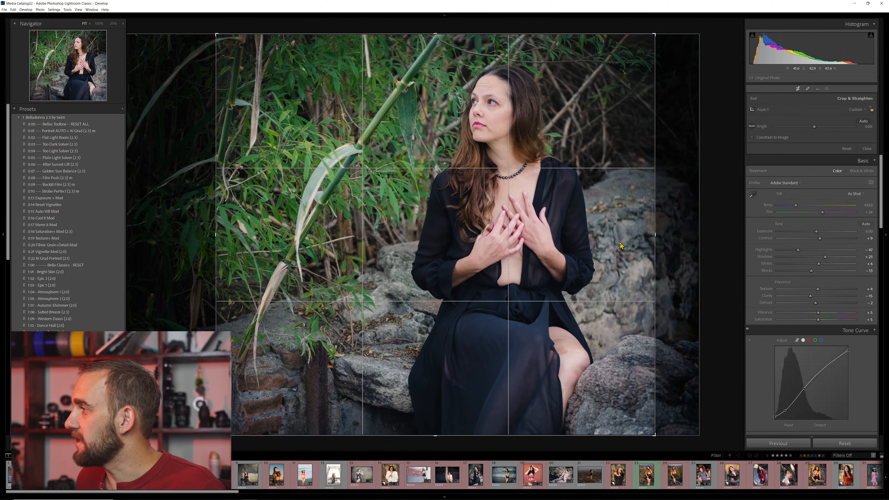
key("Return")
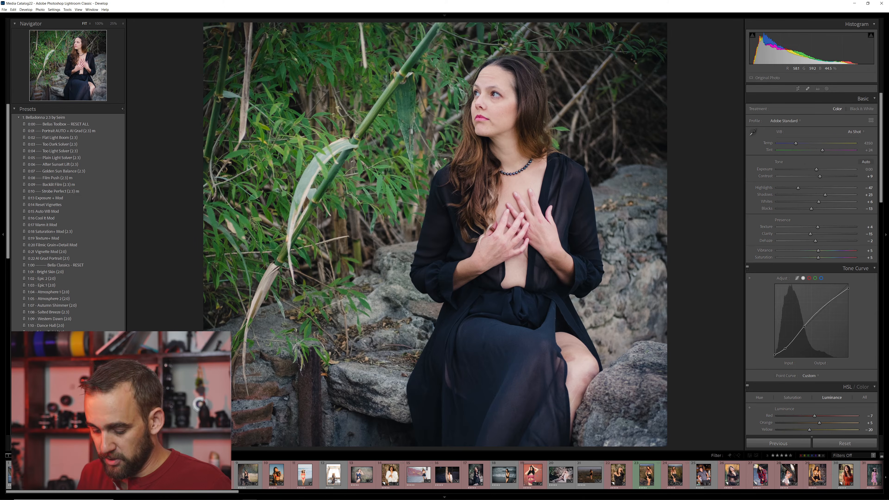
key("ctrl+shift+r")
key("ctrl+z")
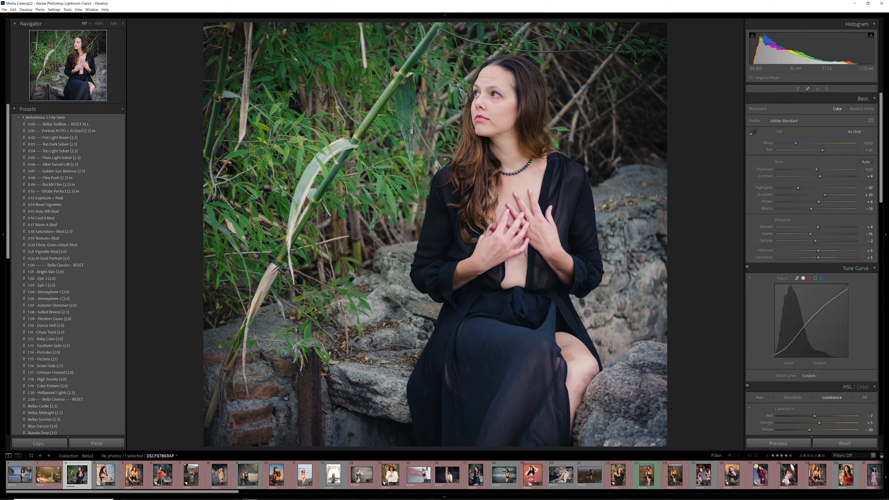
Apply the Bright Skin (2.0) preset to the graffiti wall portrait and add Vignette Mod (2.0).
key("Right")
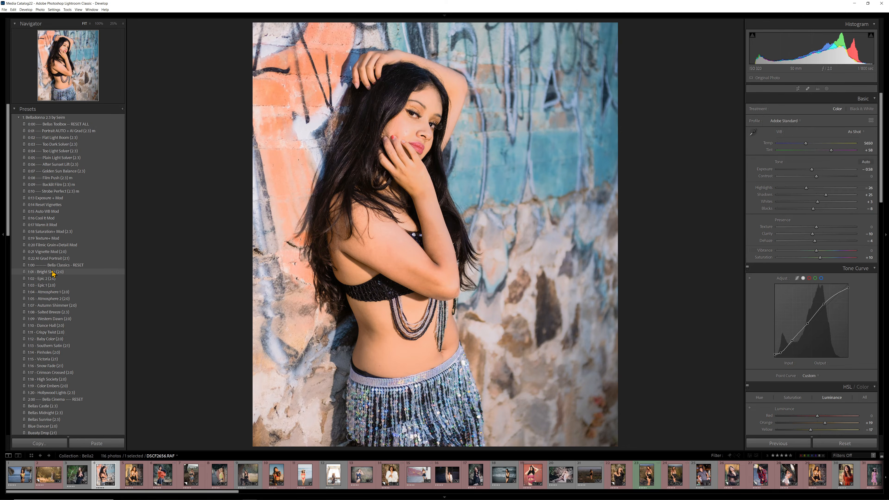
left_click(52, 272)
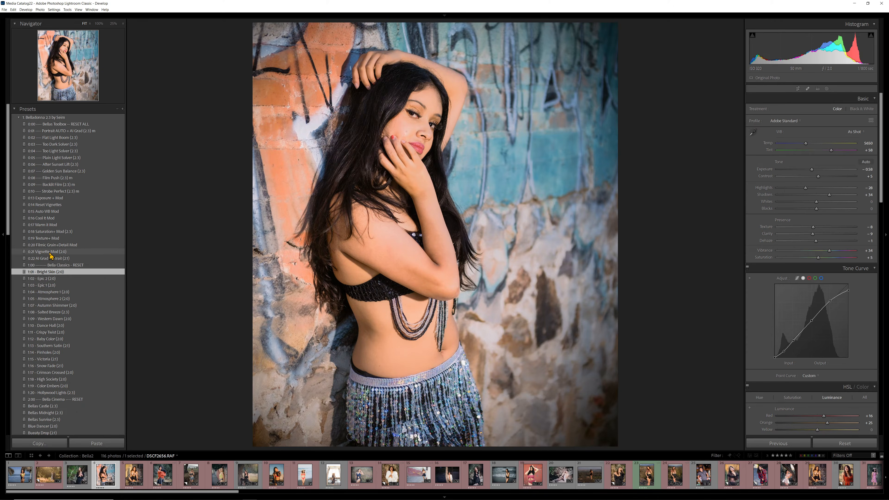
left_click(70, 252)
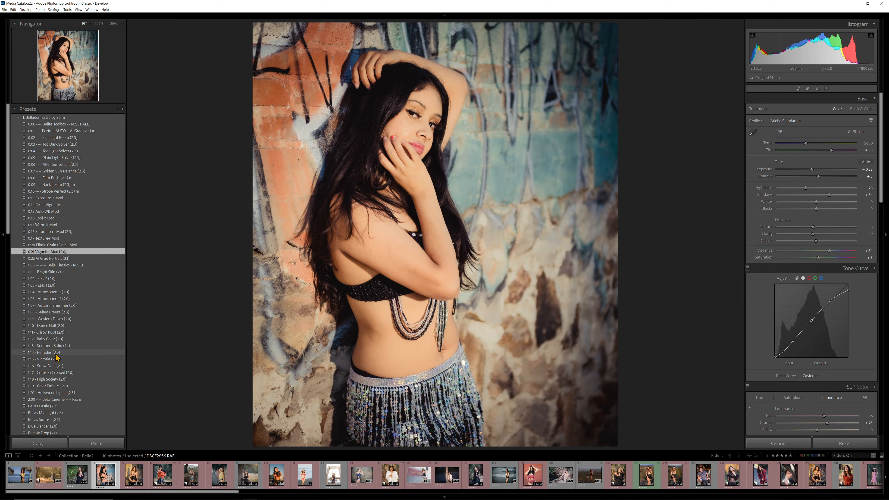
Reset the portrait on the stone steps with the Bellas Toolbox preset, apply Golden Sun Balance (2.3), and lower Saturation to 0.
key("Right")
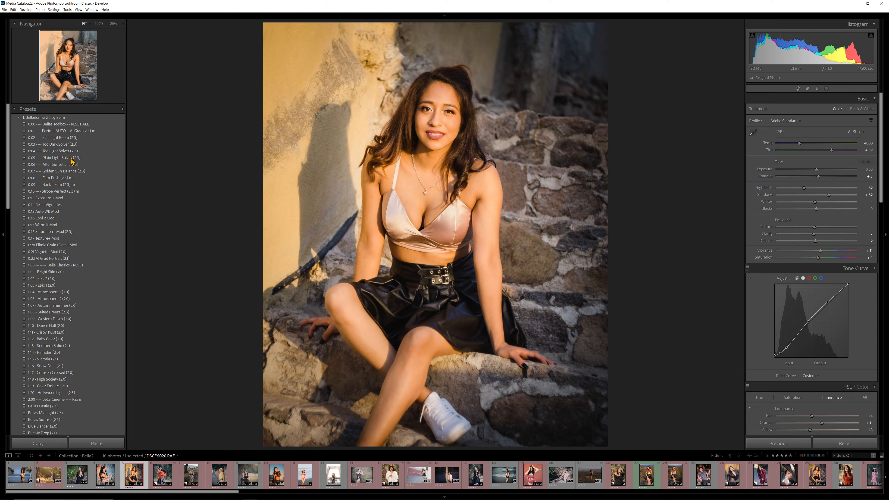
left_click(85, 124)
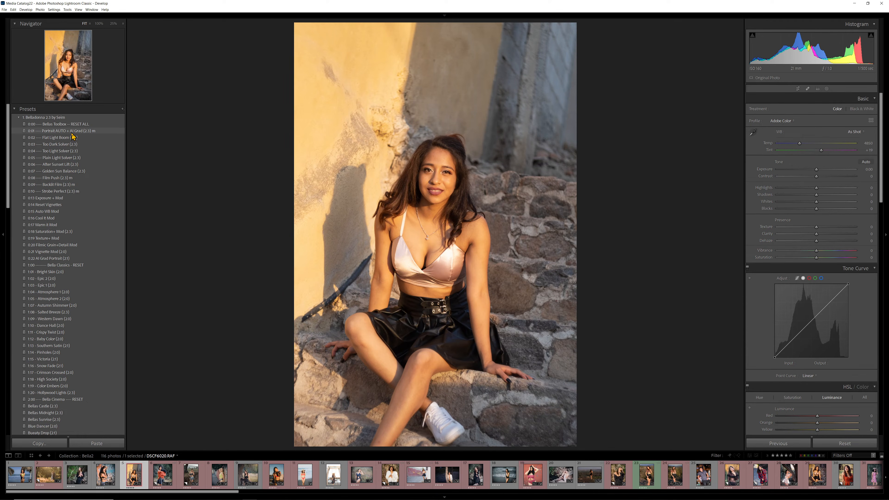
left_click(64, 173)
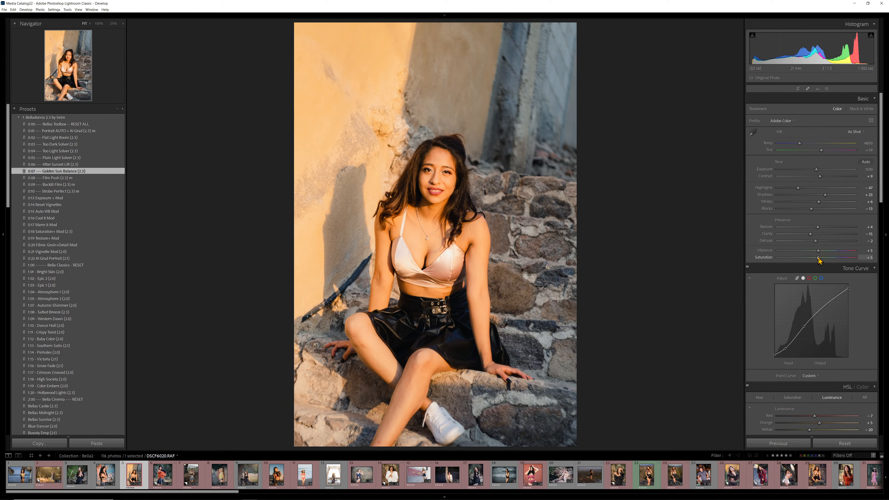
left_click_drag(818, 258, 816, 261)
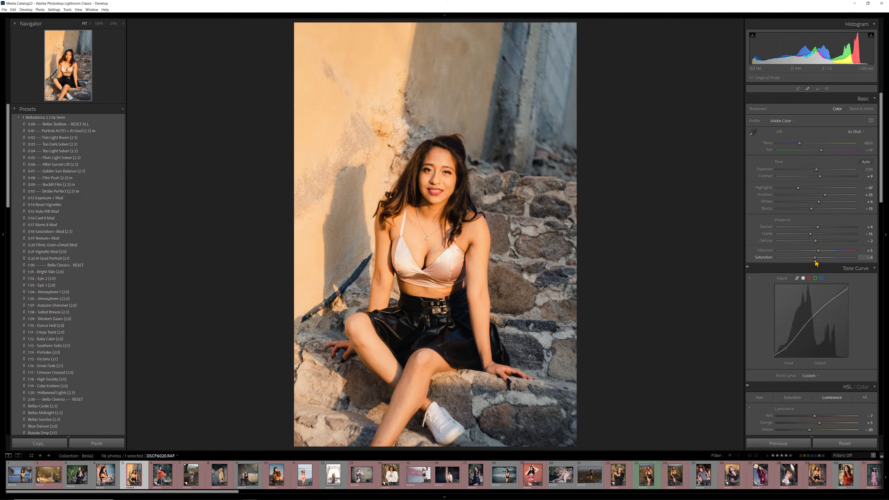
Crop the empty wall area above the woman's head out of the stone steps portrait.
key("r")
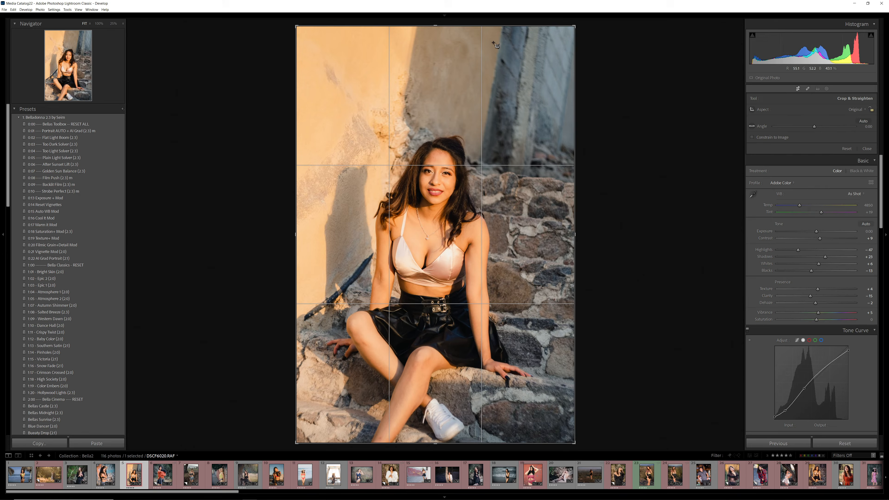
left_click_drag(436, 25, 435, 100)
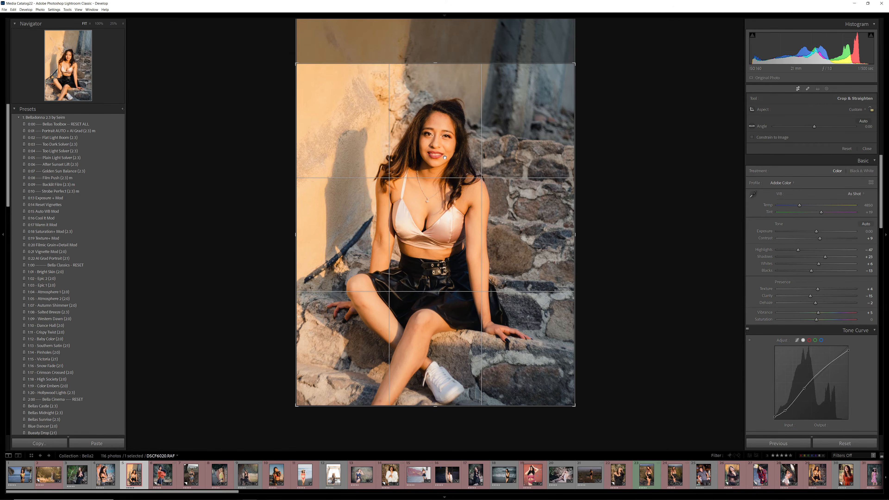
key("Return")
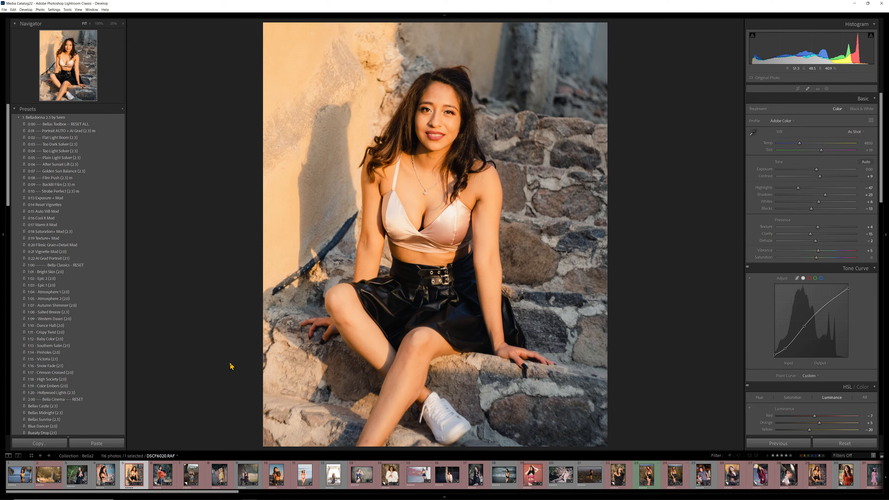
Try After Sunset Lift (2.3), Film Push (2.3) m and Atmosphere 1 (2.0) on the orange sweater portrait, then apply Victoria (2.1).
left_click(153, 476)
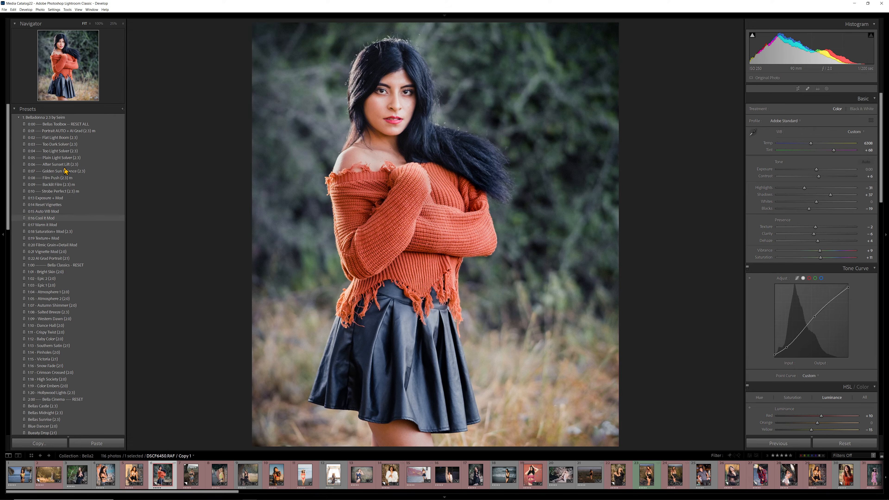
left_click(67, 166)
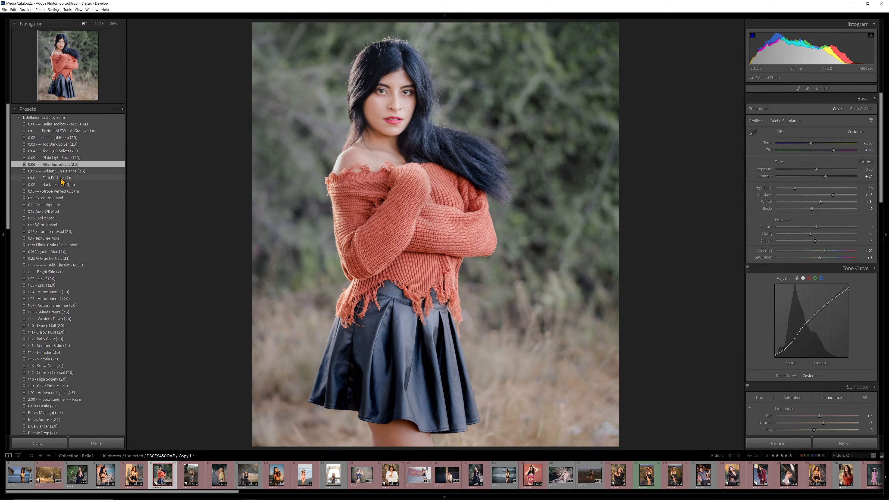
left_click(61, 179)
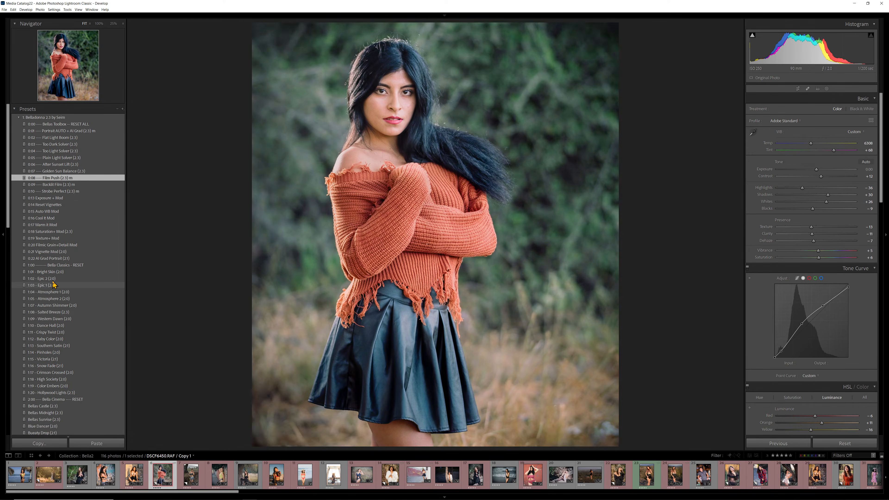
left_click(53, 294)
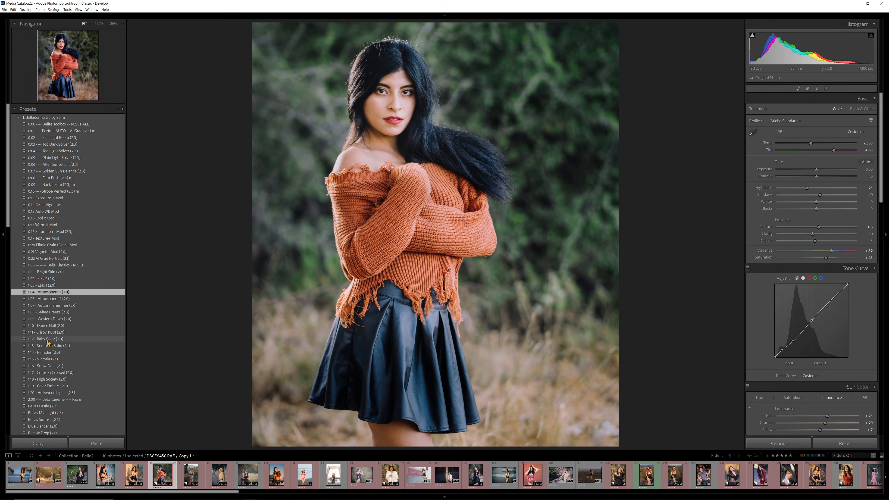
left_click(47, 360)
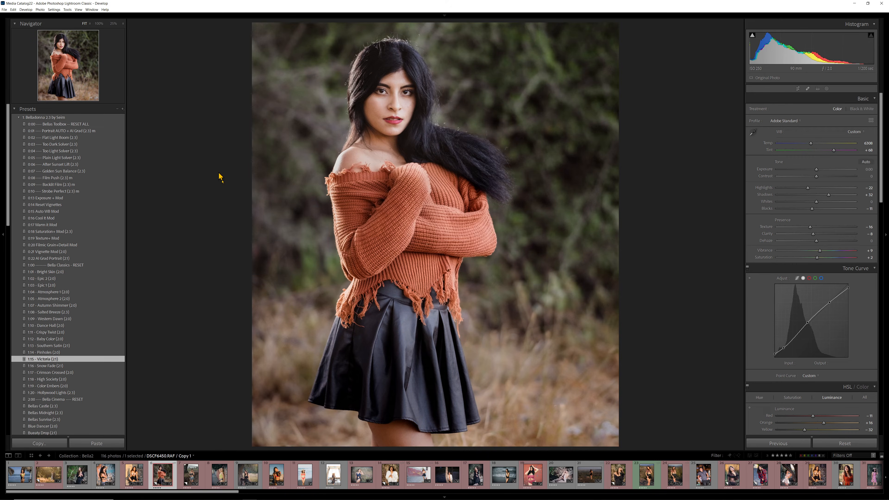
Crop the lace-mask portrait tighter by trimming the sky above the woman and the ground and legs below.
left_click(179, 472)
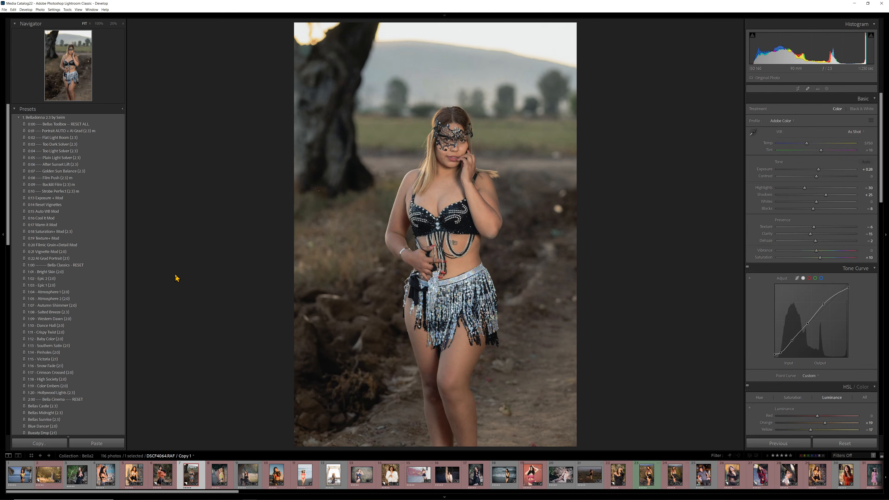
key("r")
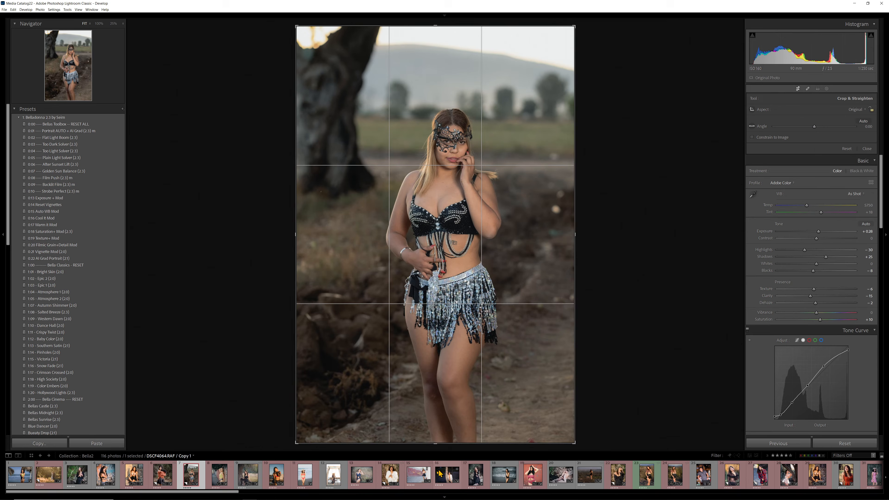
left_click_drag(439, 445, 438, 405)
left_click_drag(442, 65, 435, 92)
key("Return")
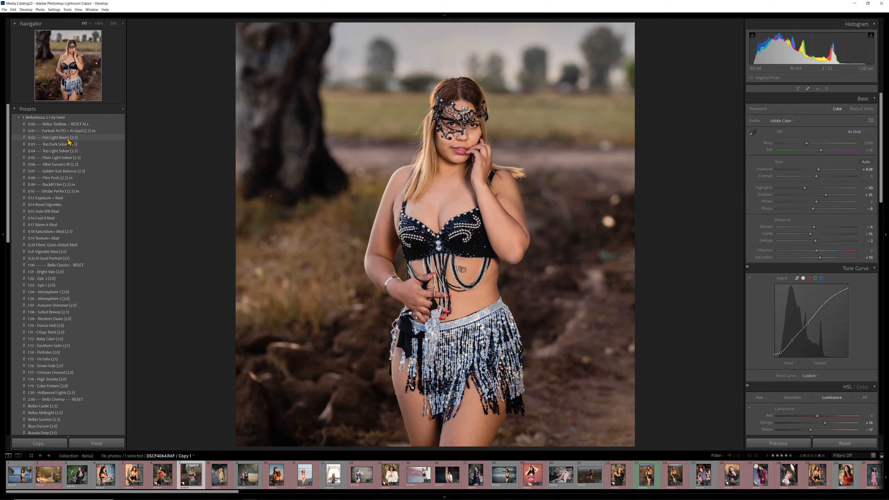
Apply Portrait AUTO + AI Grad (2.3) m to the lace-mask portrait, raise Exposure to +0.79, and add Vignette Mod (2.0).
left_click(70, 133)
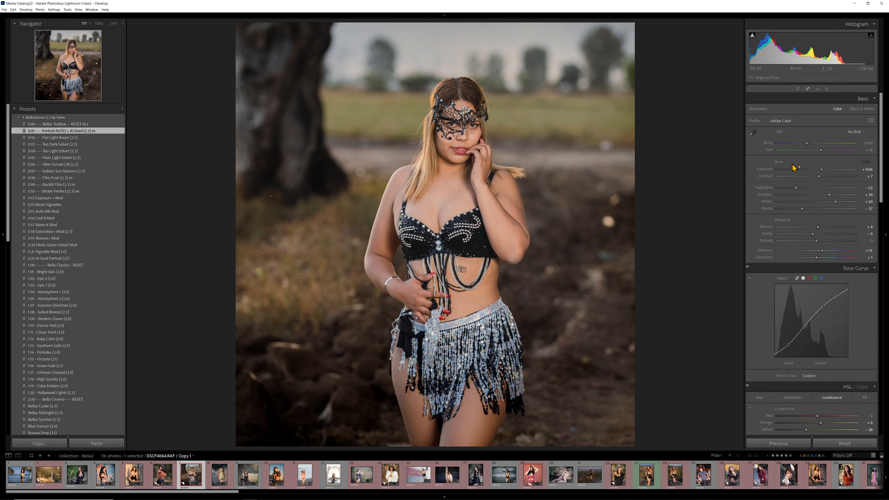
left_click_drag(821, 169, 822, 173)
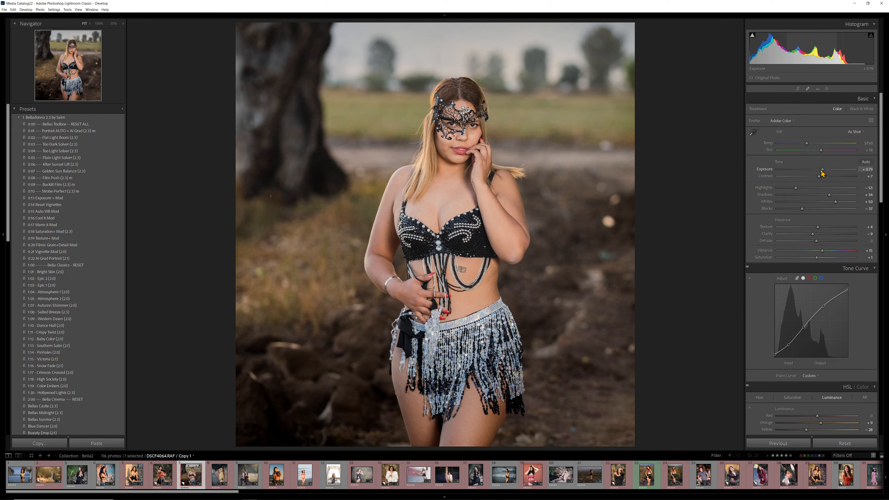
left_click(48, 252)
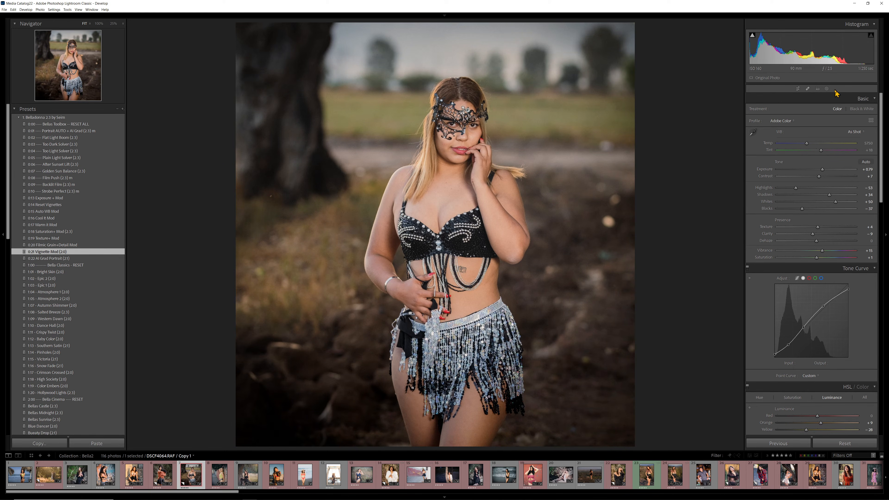
Recompute the Background AI and Subject AI masks on the lace-mask portrait, and select the Background AI mask again.
left_click(826, 89)
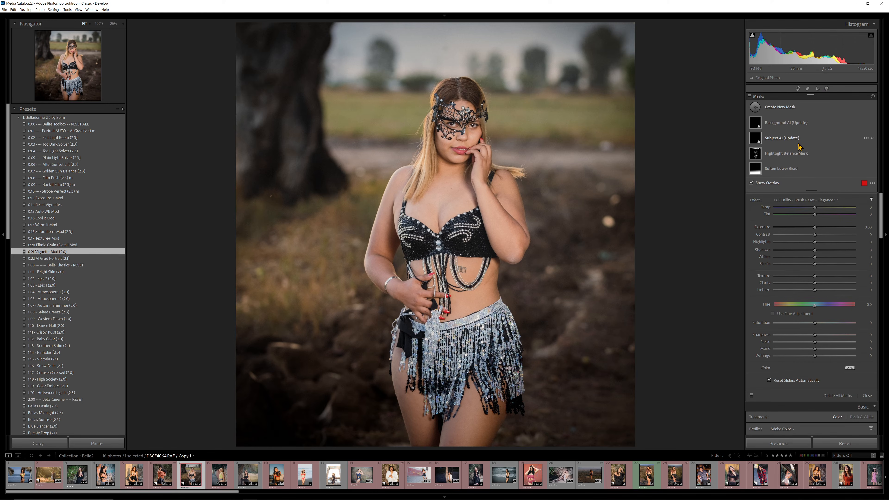
left_click(783, 138)
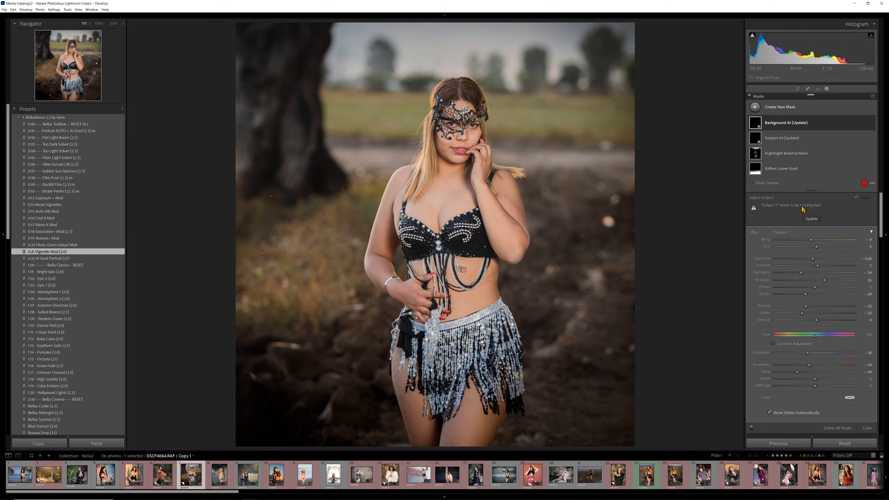
left_click(812, 220)
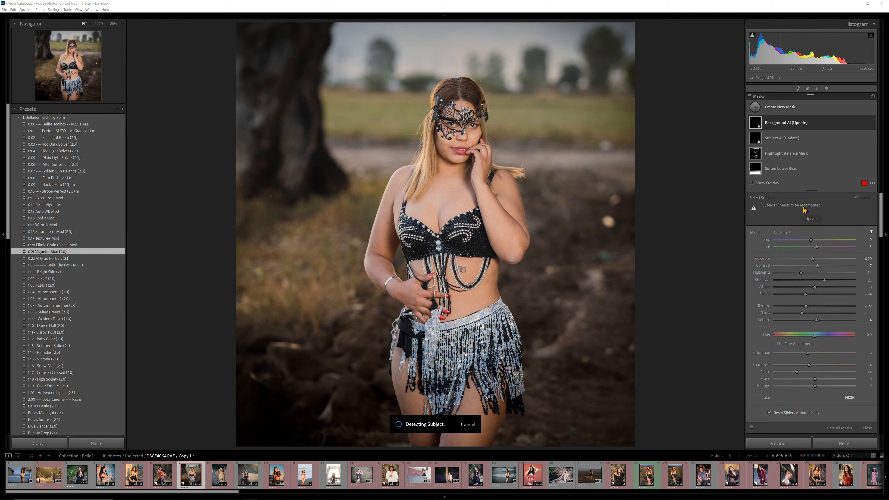
left_click(799, 138)
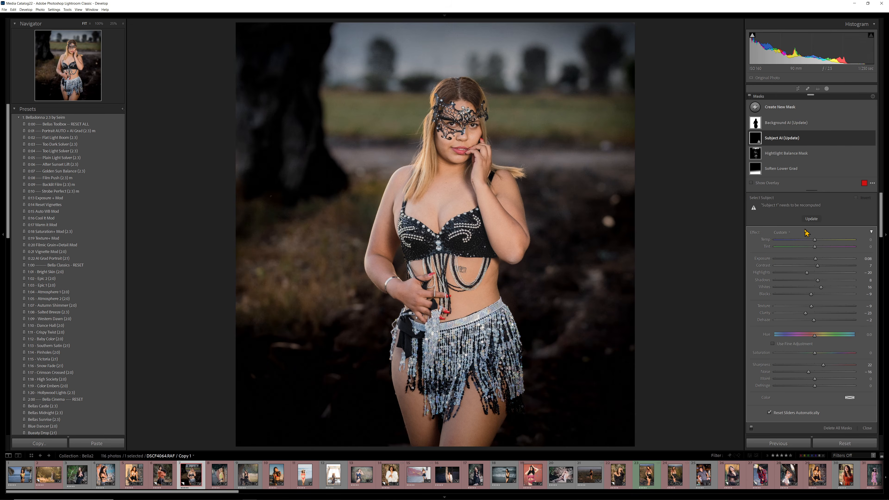
left_click(811, 219)
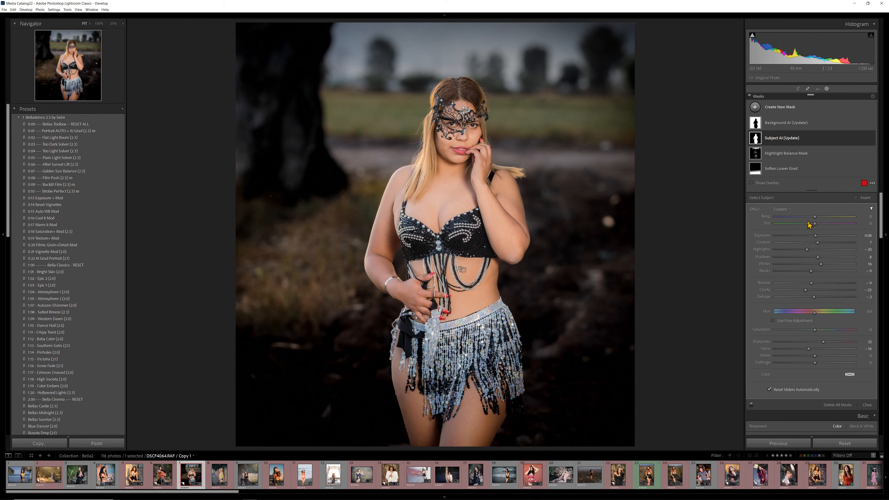
left_click(802, 123)
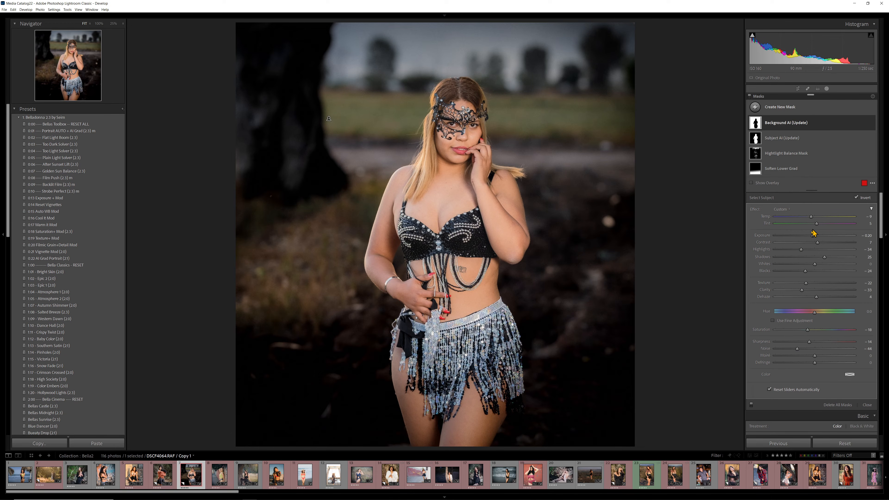
Reset the Background AI mask's Exposure to 0 and set its Shadows to 51 to brighten the area behind the woman.
double_click(813, 237)
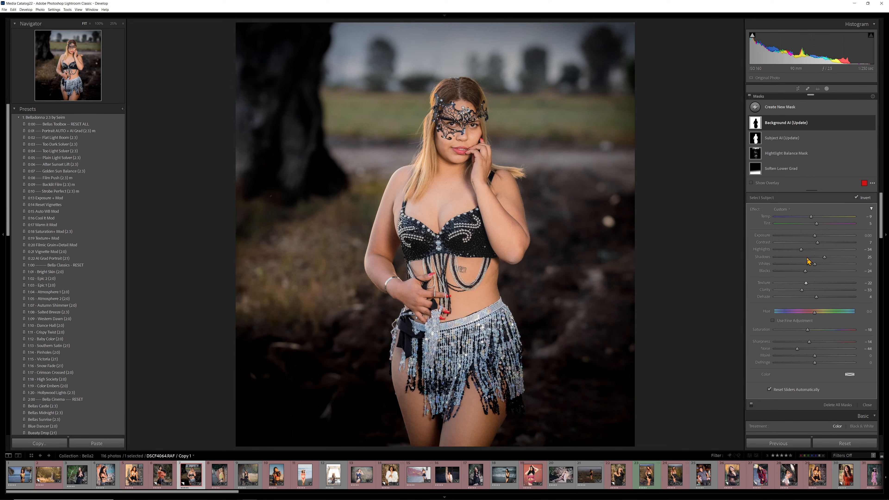
double_click(825, 258)
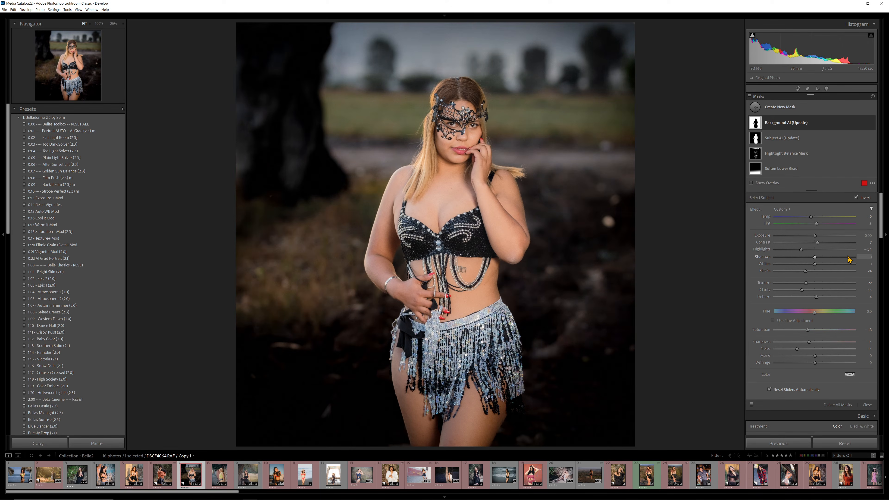
left_click_drag(836, 256, 835, 257)
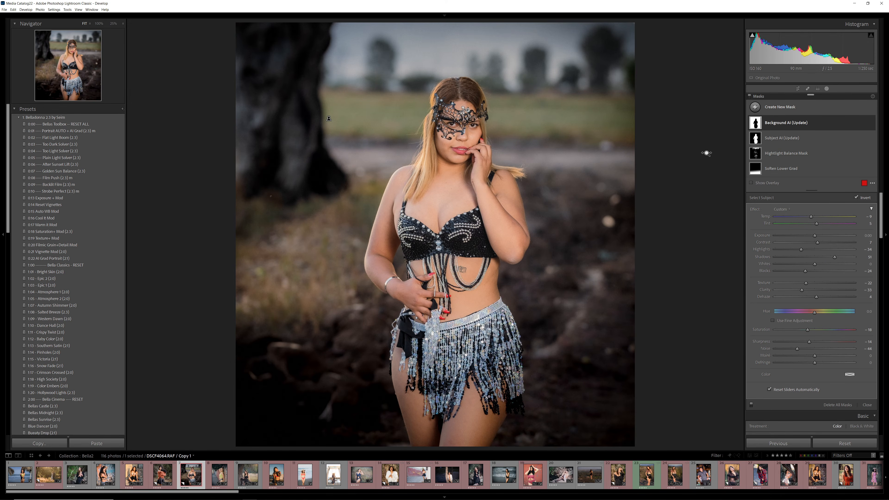
key("ctrl+z")
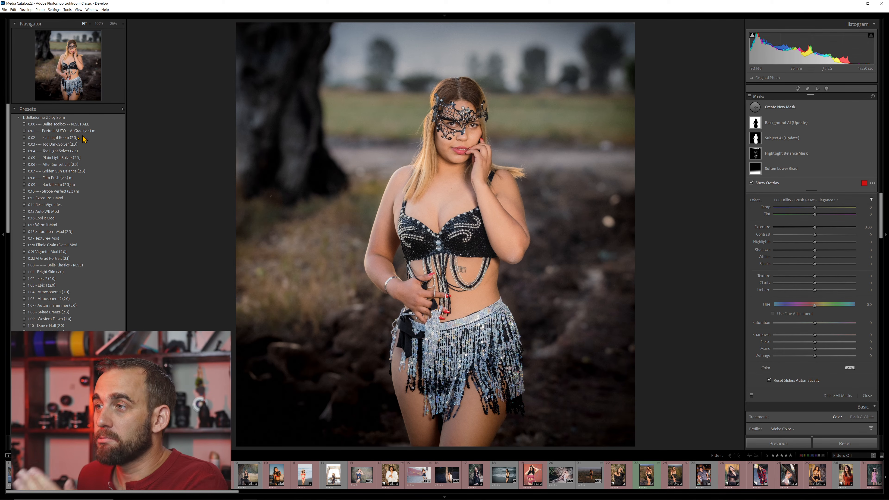
Try Portrait AUTO + AI Grad (2.3) m and Strobe Perfect (2.3) m, then reset all settings to view the unedited photo and undo the reset.
left_click(65, 132)
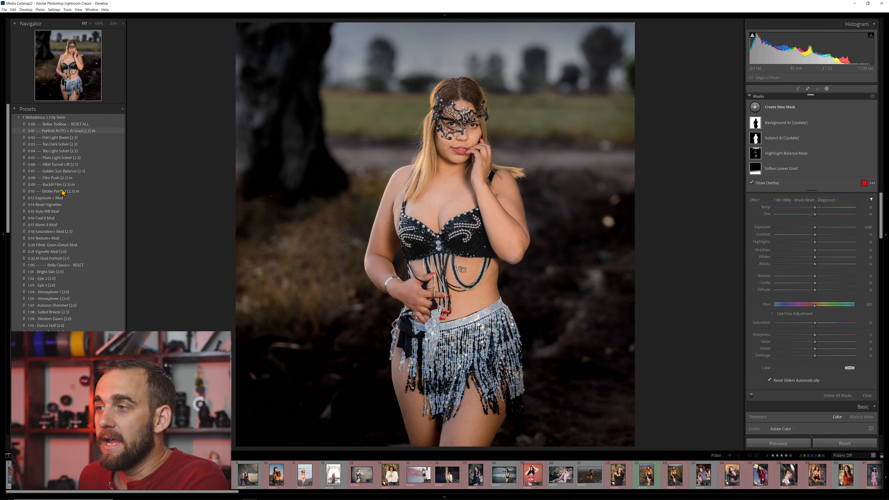
left_click(62, 191)
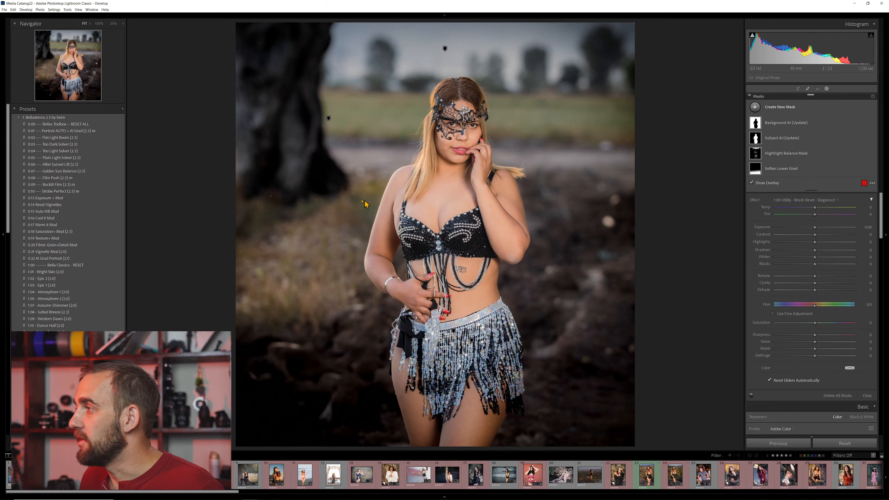
key("ctrl+shift+r")
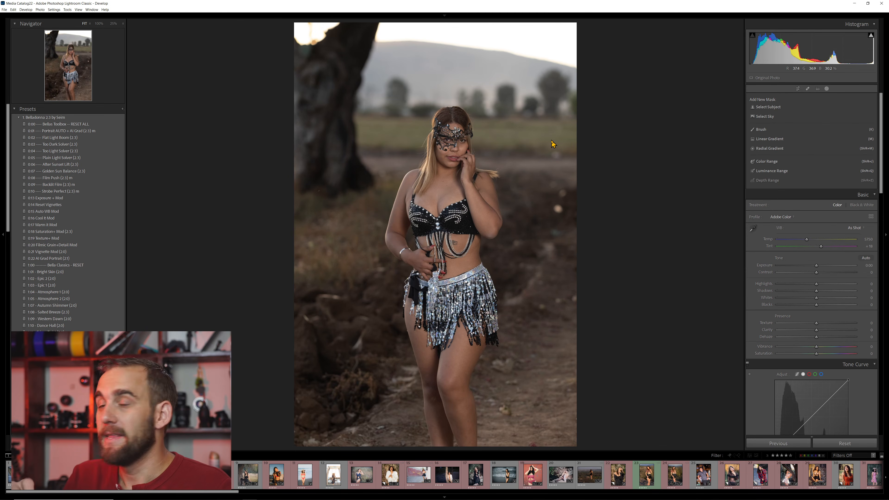
key("ctrl+z")
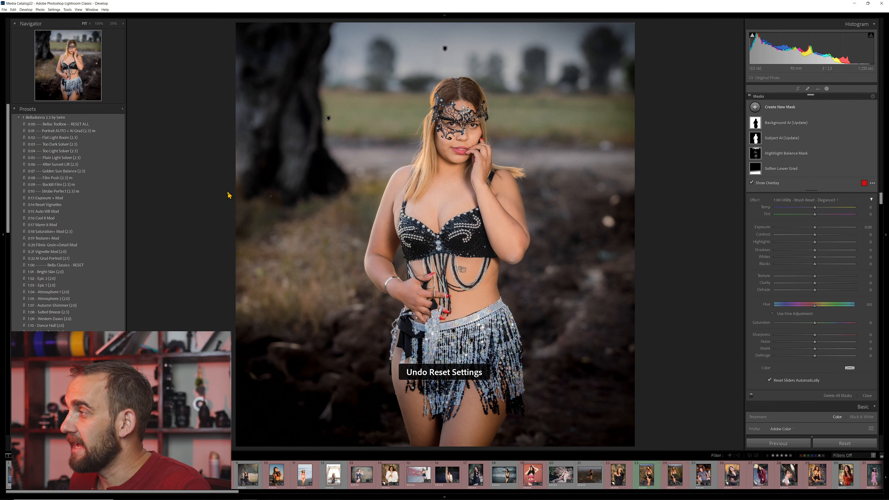